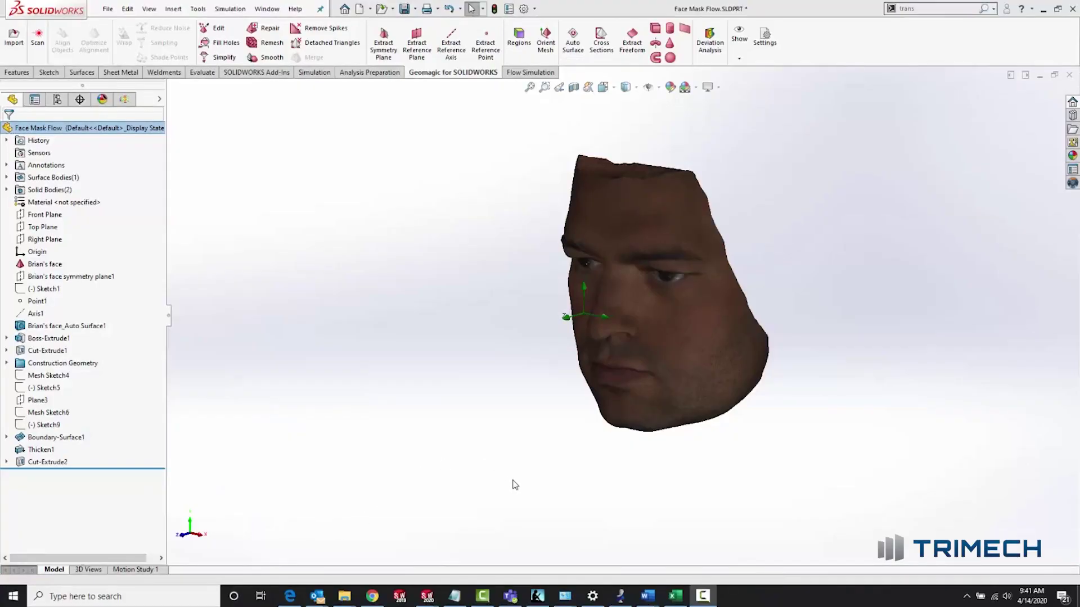
# Step: Orbit the scanned face from profile back to a frontal view to inspect it
pyautogui.moveTo(509, 481); pyautogui.dragTo(481, 482, button='middle')
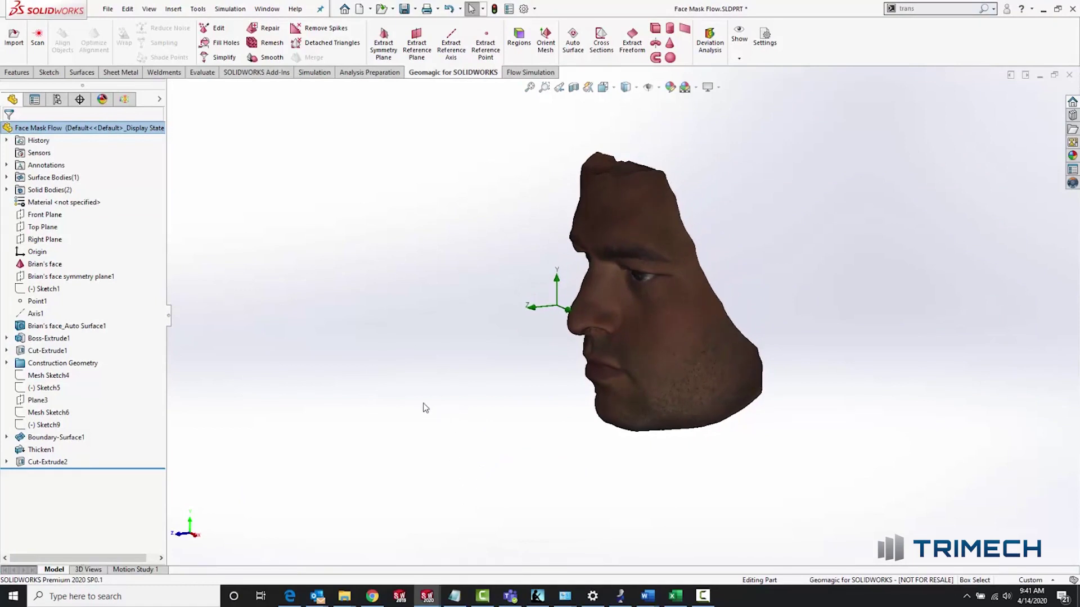
pyautogui.moveTo(436, 405); pyautogui.dragTo(457, 396, button='middle')
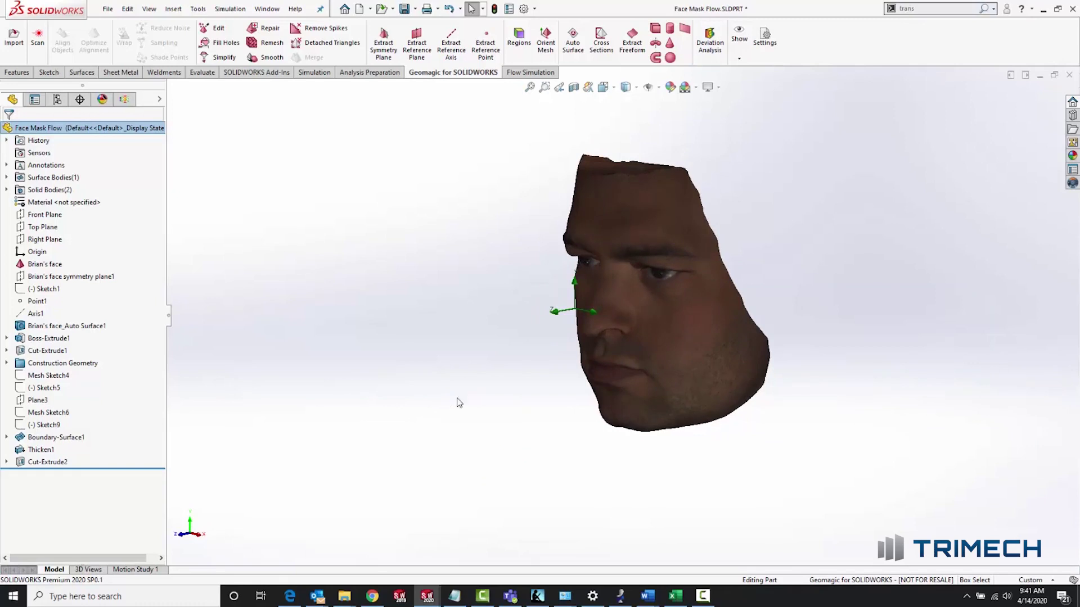
pyautogui.moveTo(524, 424); pyautogui.dragTo(495, 414, button='middle')
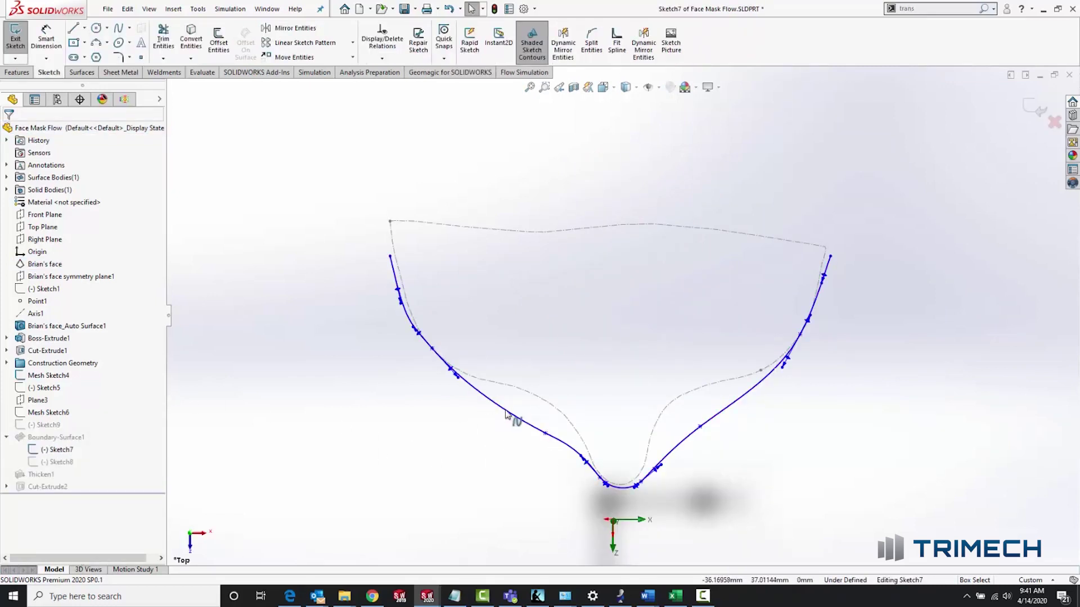
# Step: Close Sketch7, accept the rebuilt Boundary-Surface1, save the part, and reopen Thicken1 for editing
pyautogui.click(1028, 110)
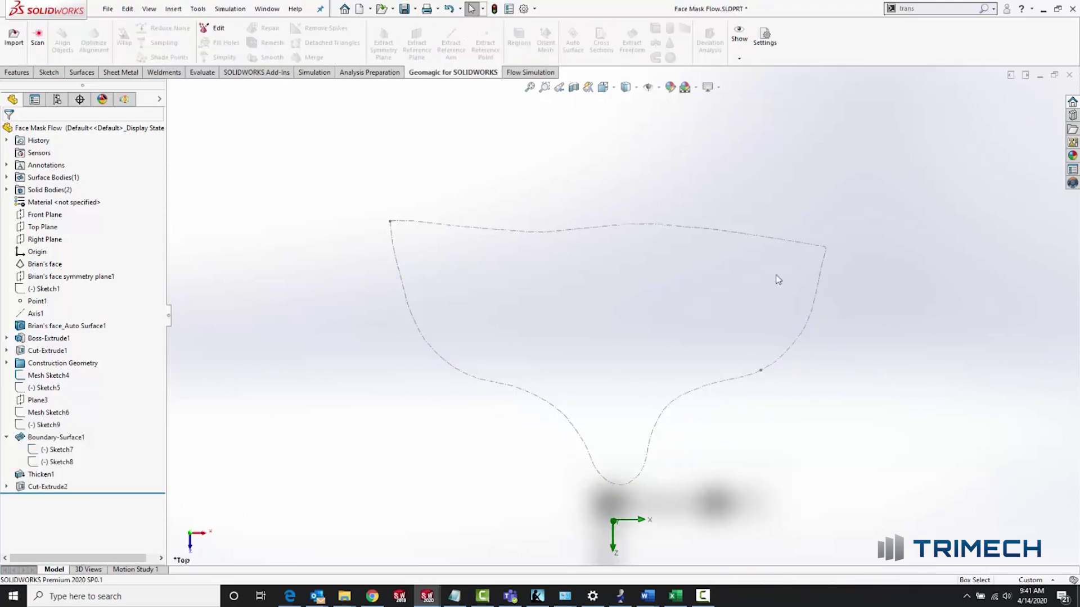
pyautogui.click(53, 438)
pyautogui.click(48, 426)
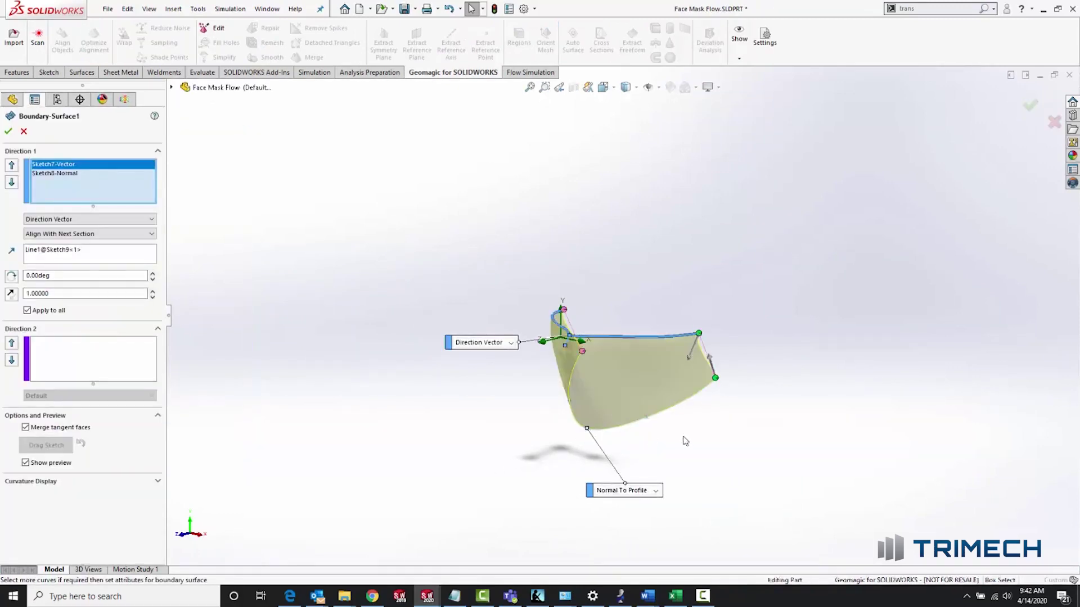
pyautogui.press('Return')
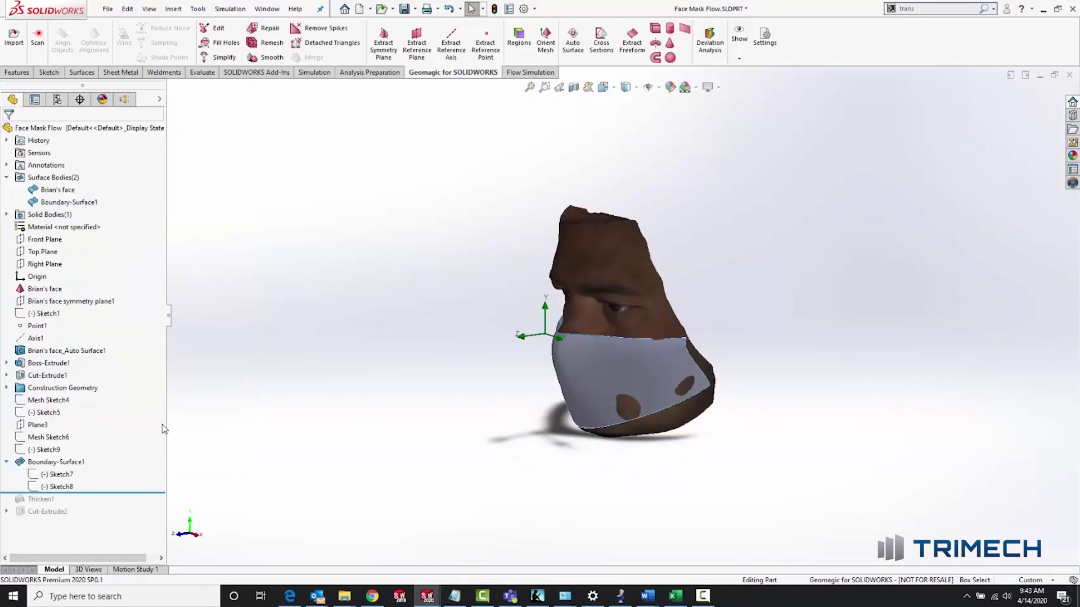
pyautogui.hotkey('ctrl', 's')
pyautogui.doubleClick(99, 498)
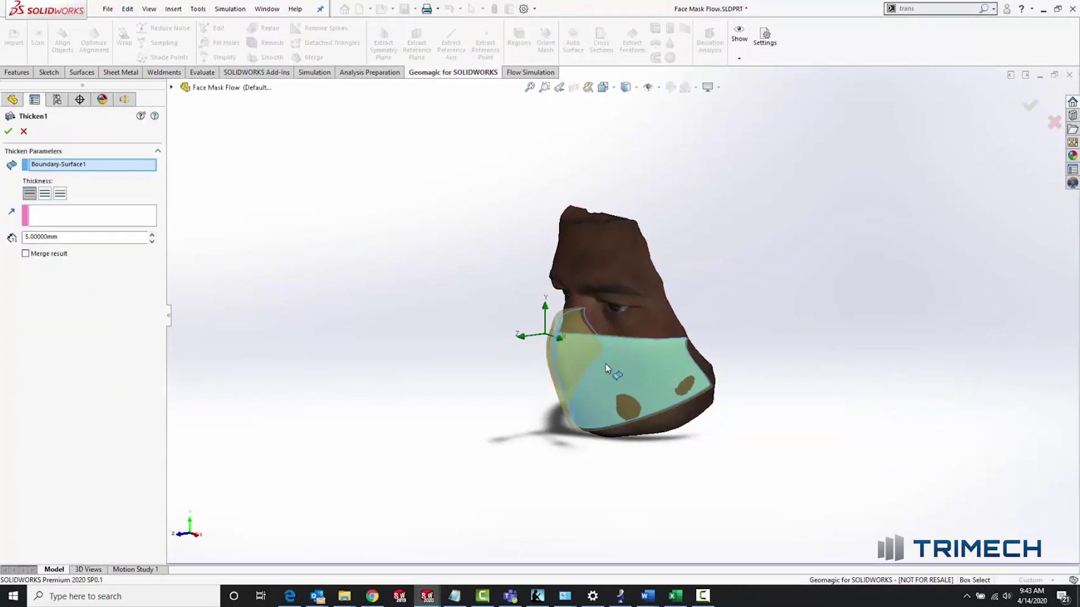
# Step: Keep Thicken1 at 5 mm on Boundary-Surface1, orbit around the mask, and select the face mesh
pyautogui.moveTo(477, 381); pyautogui.dragTo(544, 388, button='middle')
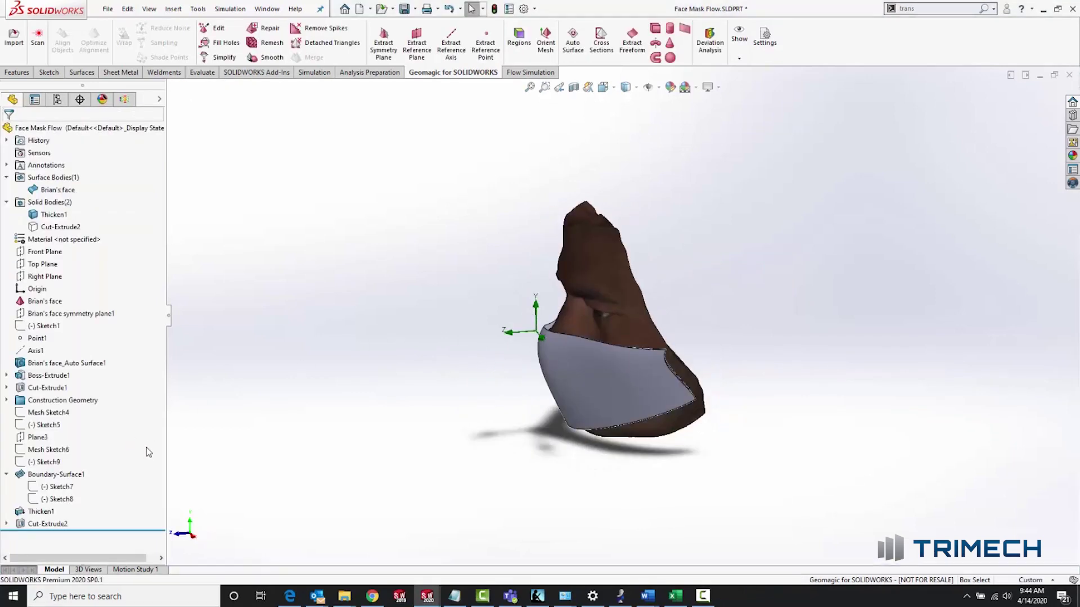
pyautogui.click(48, 303)
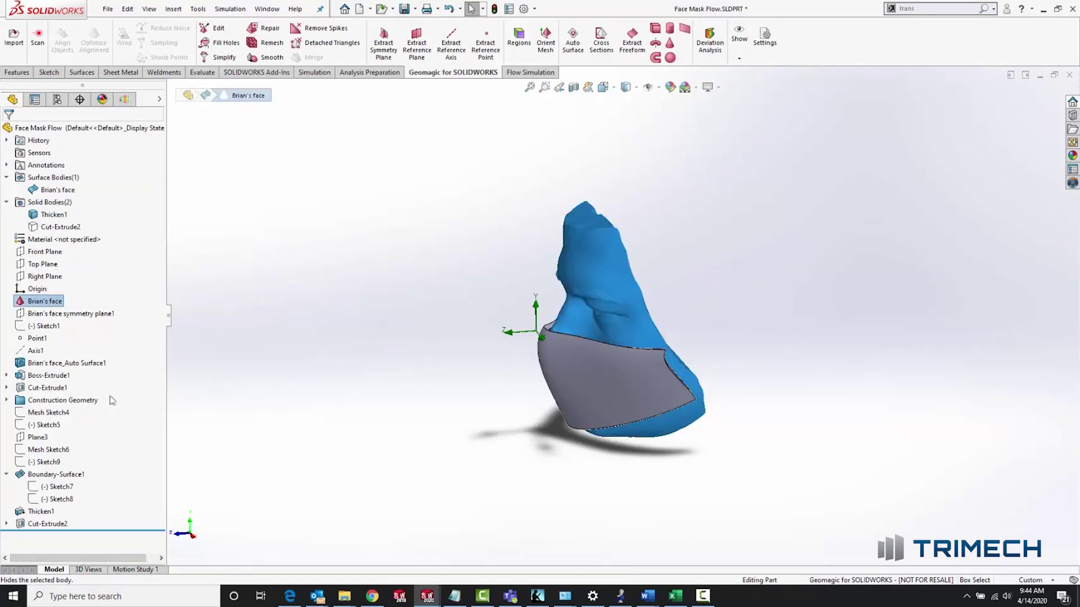
# Step: Hide the scanned face mesh, zoom in on the lips' mouth opening, and reselect the mesh
pyautogui.press('Tab')
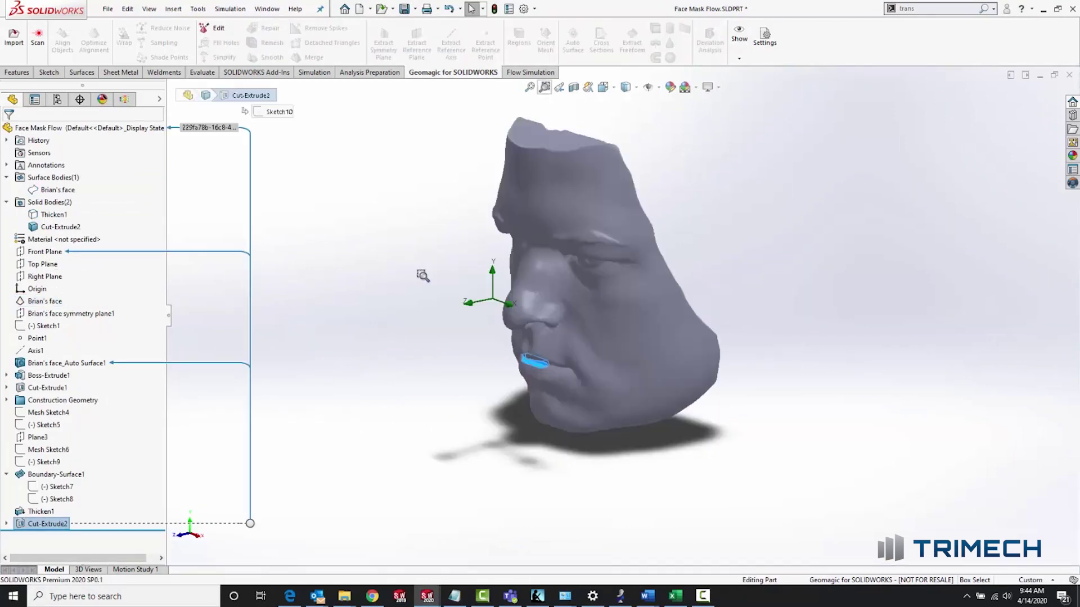
pyautogui.moveTo(465, 345); pyautogui.dragTo(566, 470)
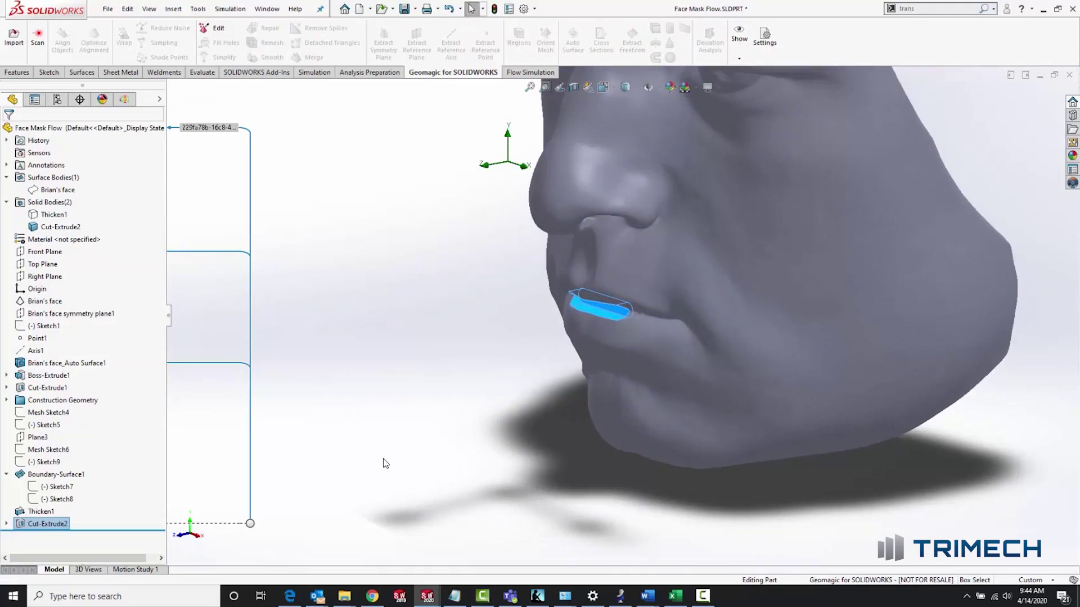
pyautogui.press('Escape')
pyautogui.press('Escape')
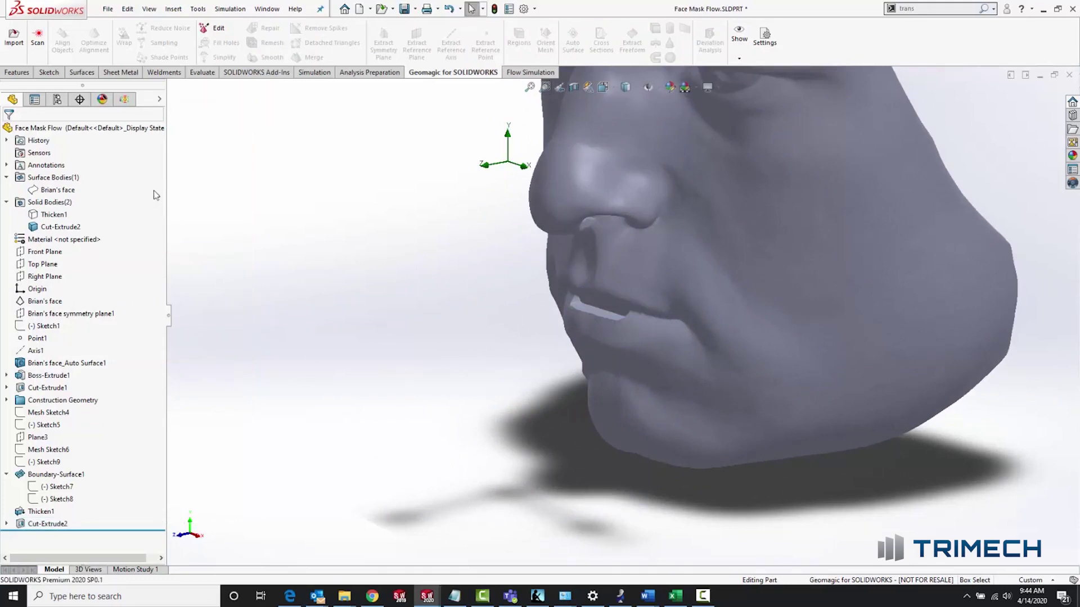
pyautogui.click(54, 300)
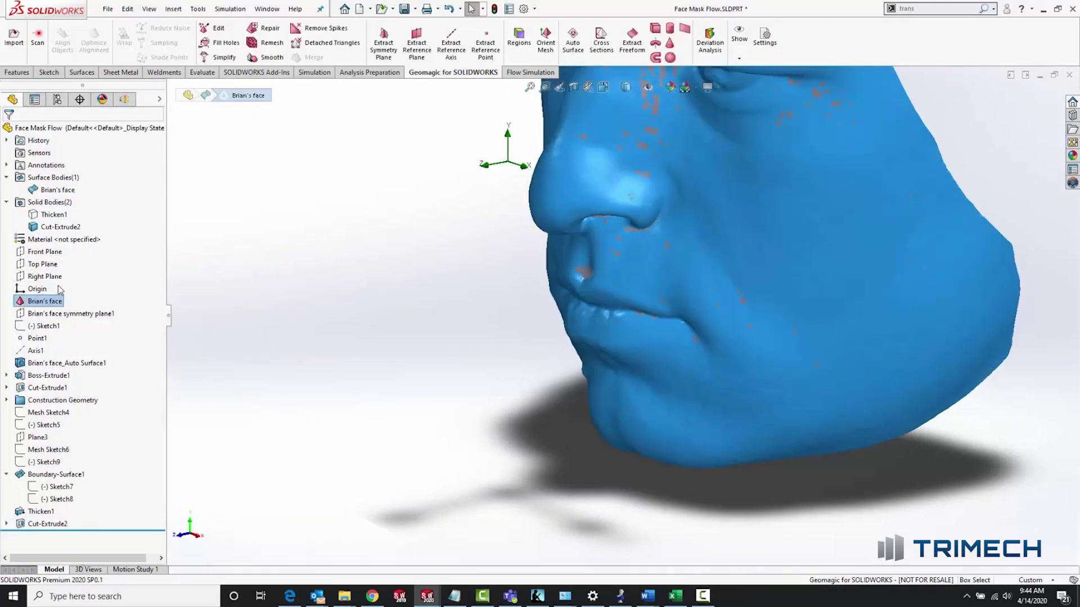
pyautogui.click(50, 302)
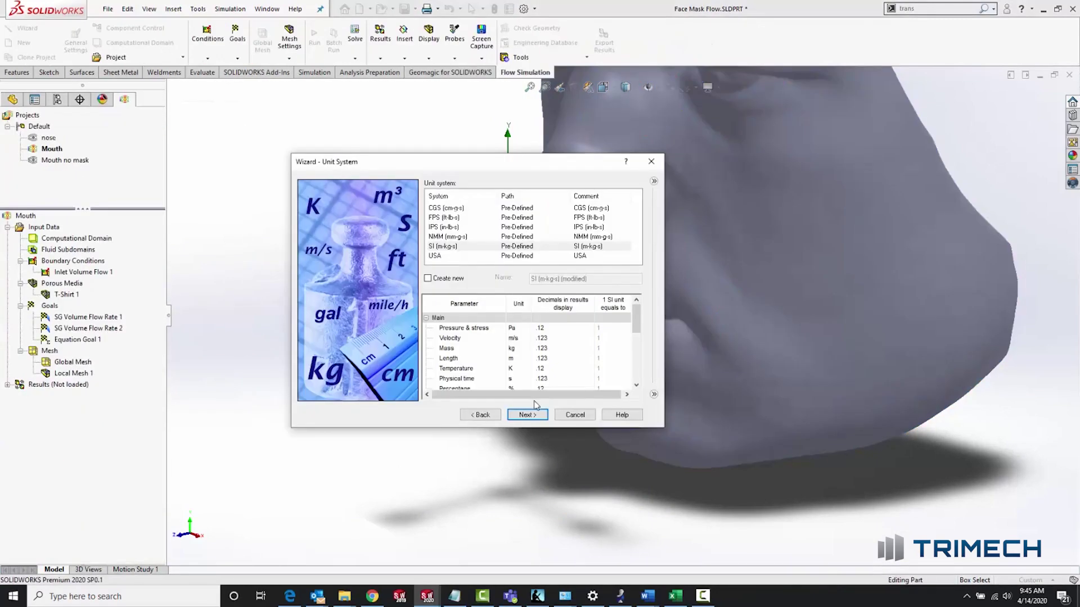
# Step: Build an external-flow project in SI units with Air, humidity enabled, and default wall and ambient conditions
pyautogui.click(527, 415)
pyautogui.click(434, 209)
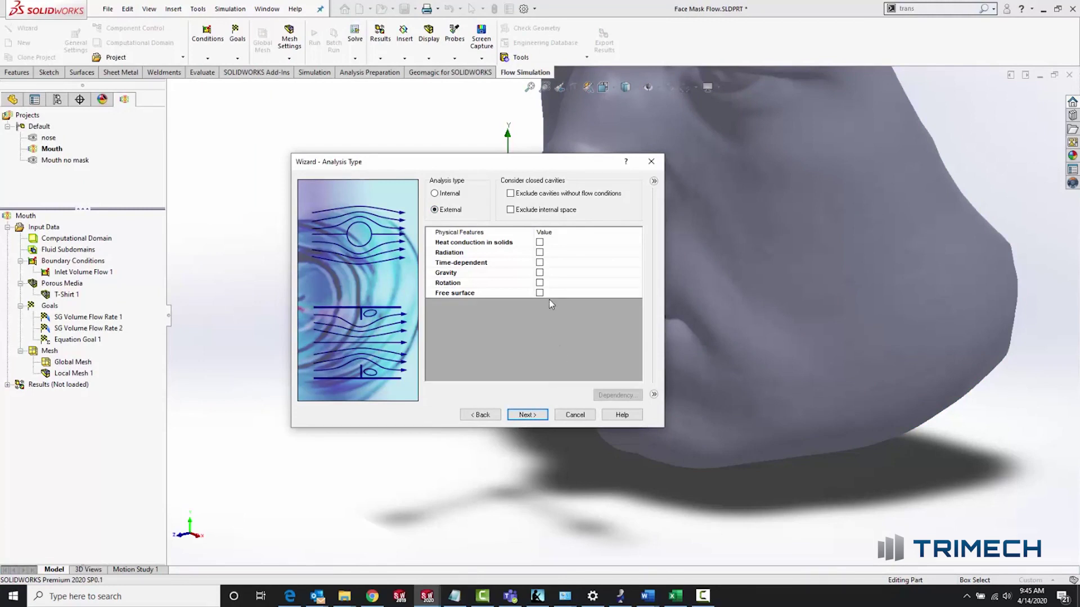
pyautogui.press('Return')
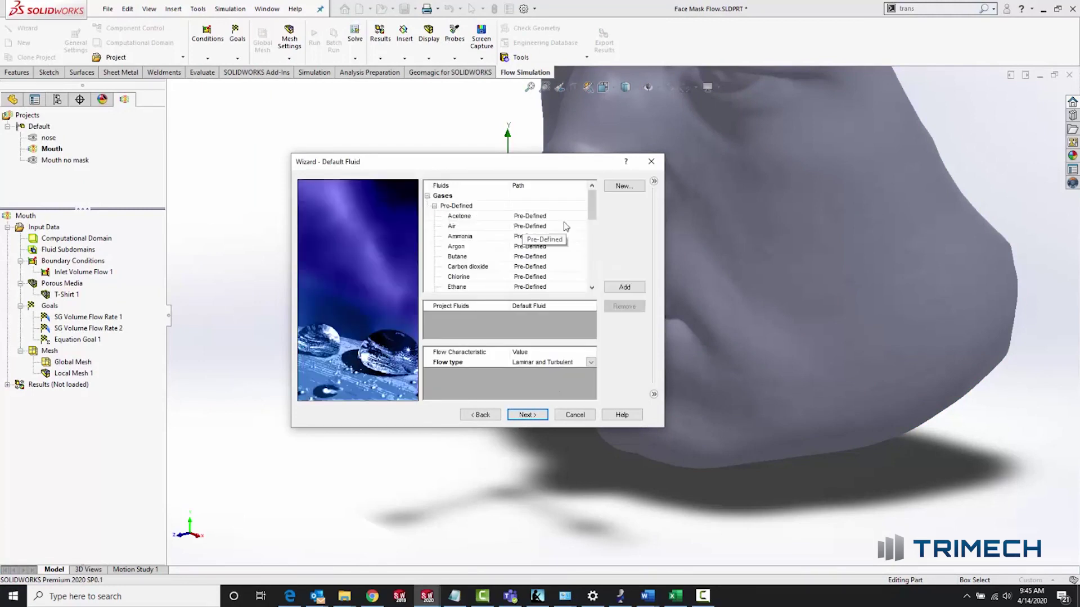
pyautogui.click(483, 226)
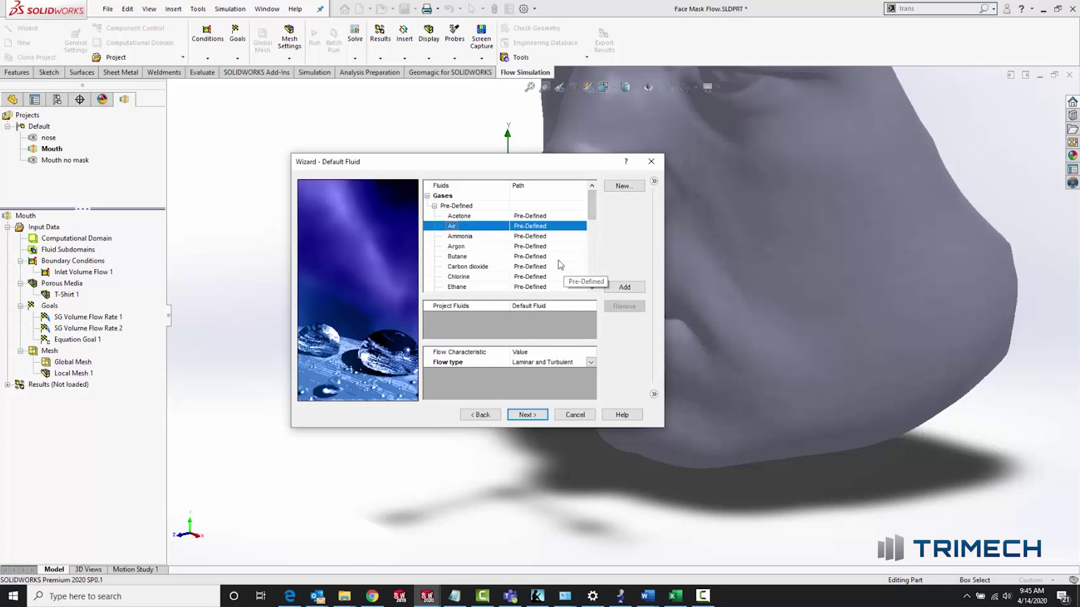
pyautogui.doubleClick(487, 227)
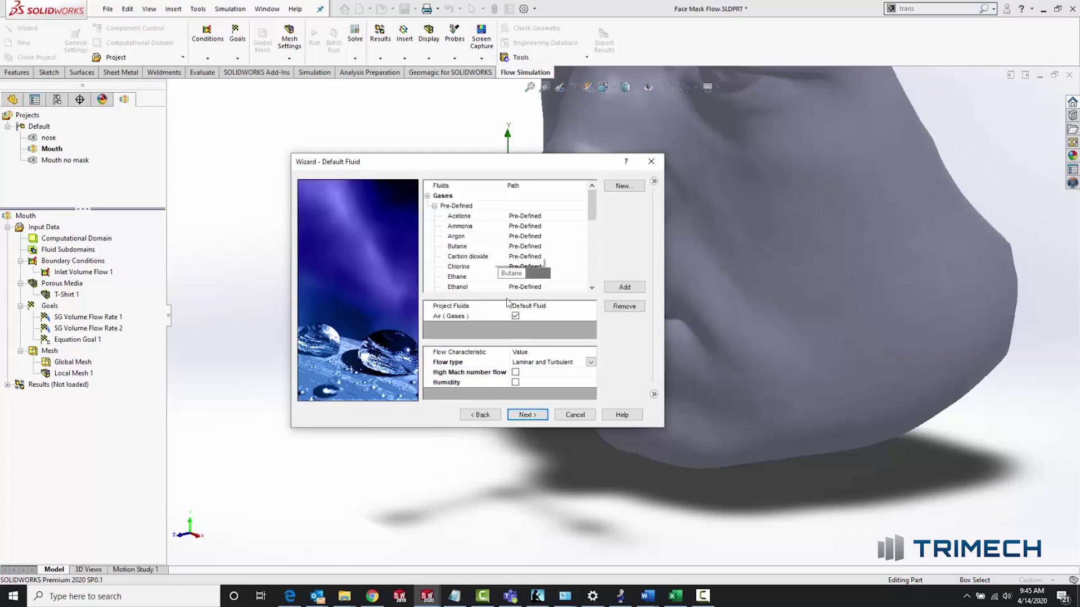
pyautogui.click(515, 383)
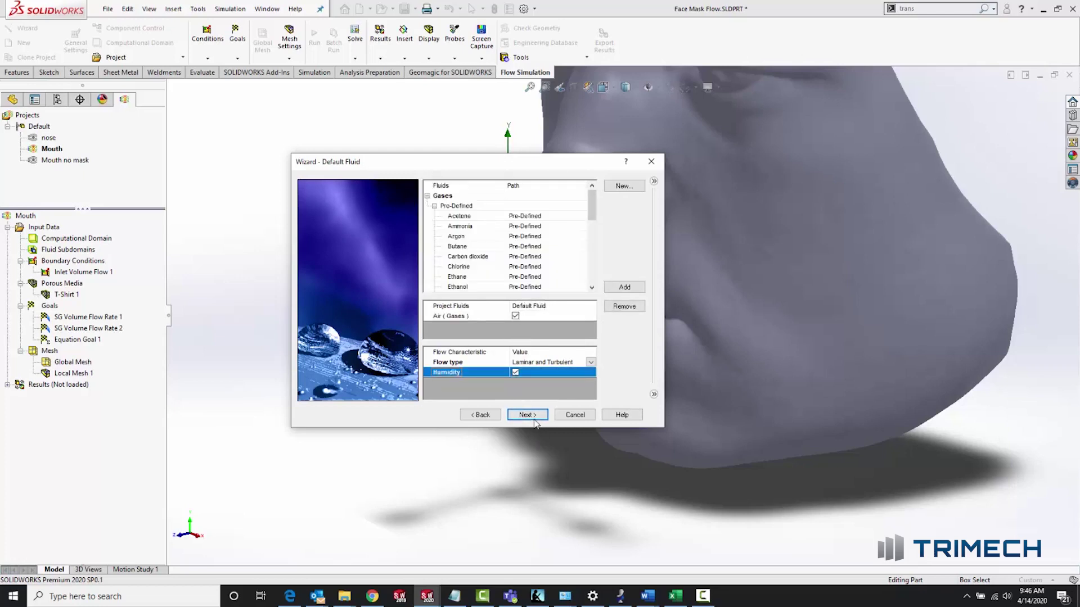
pyautogui.click(531, 417)
pyautogui.click(527, 414)
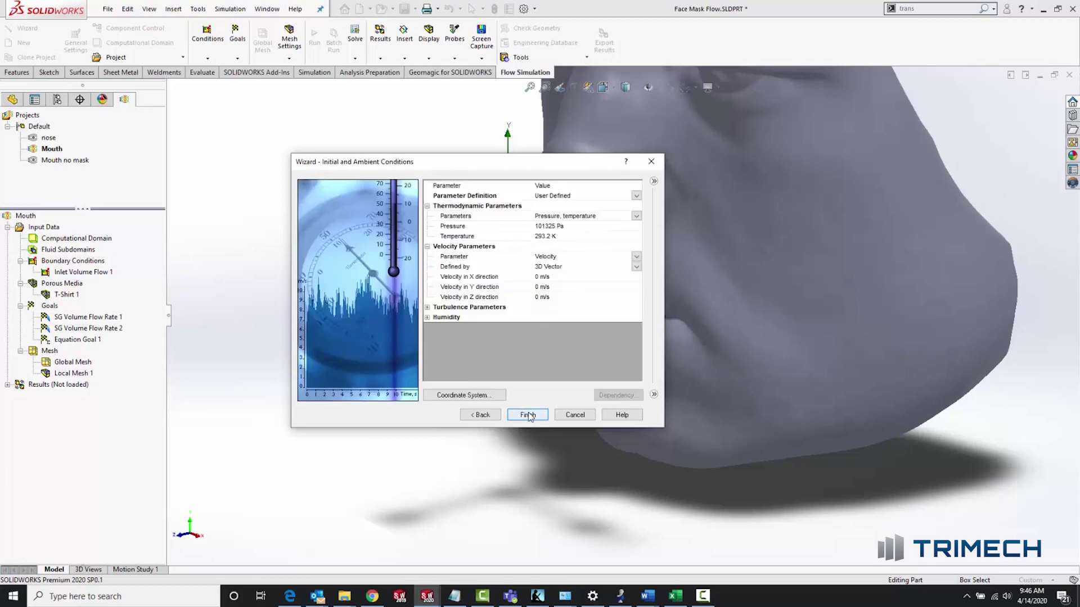
pyautogui.click(526, 415)
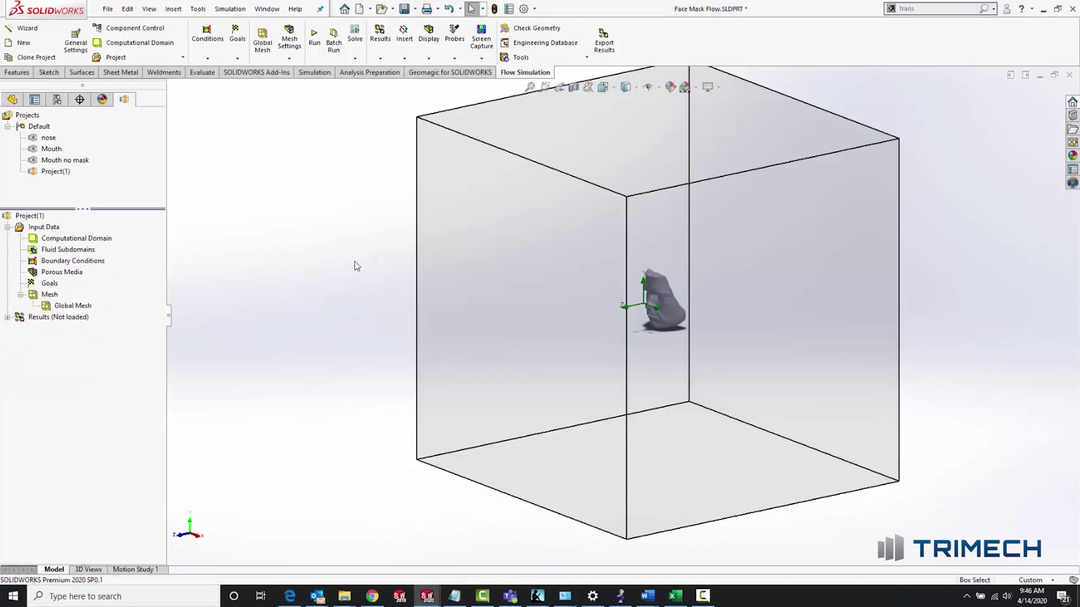
# Step: From the front view, set domain X max 0.139 m, X min -0.0956 m and top 0.136 m
pyautogui.rightClick(85, 240)
pyautogui.click(112, 246)
pyautogui.hotkey('ctrl', '1')
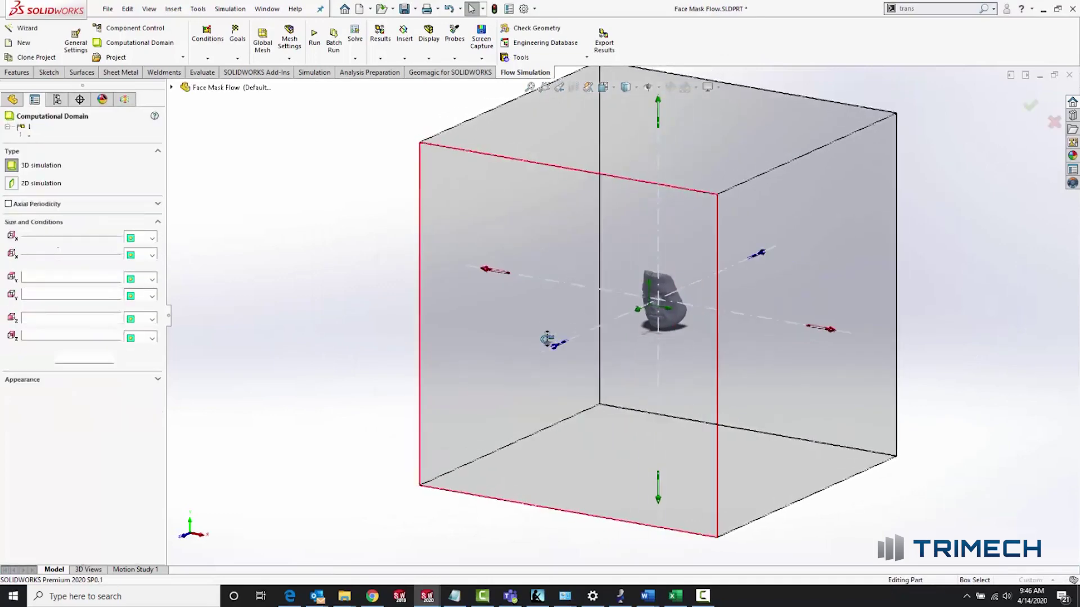
pyautogui.moveTo(848, 303); pyautogui.dragTo(725, 301)
pyautogui.moveTo(458, 298); pyautogui.dragTo(606, 299)
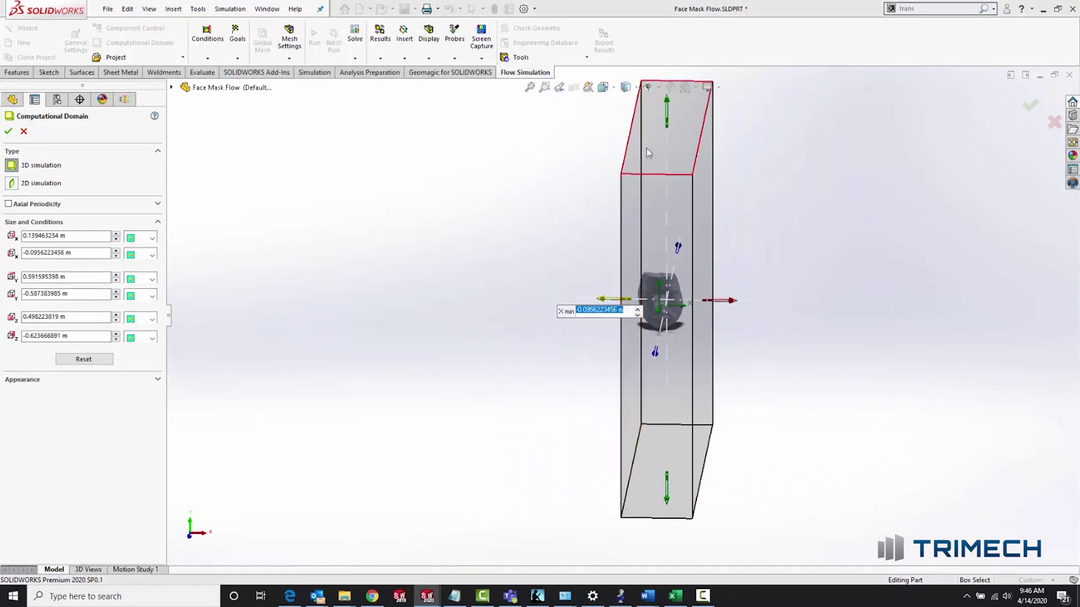
pyautogui.moveTo(671, 110); pyautogui.dragTo(668, 232)
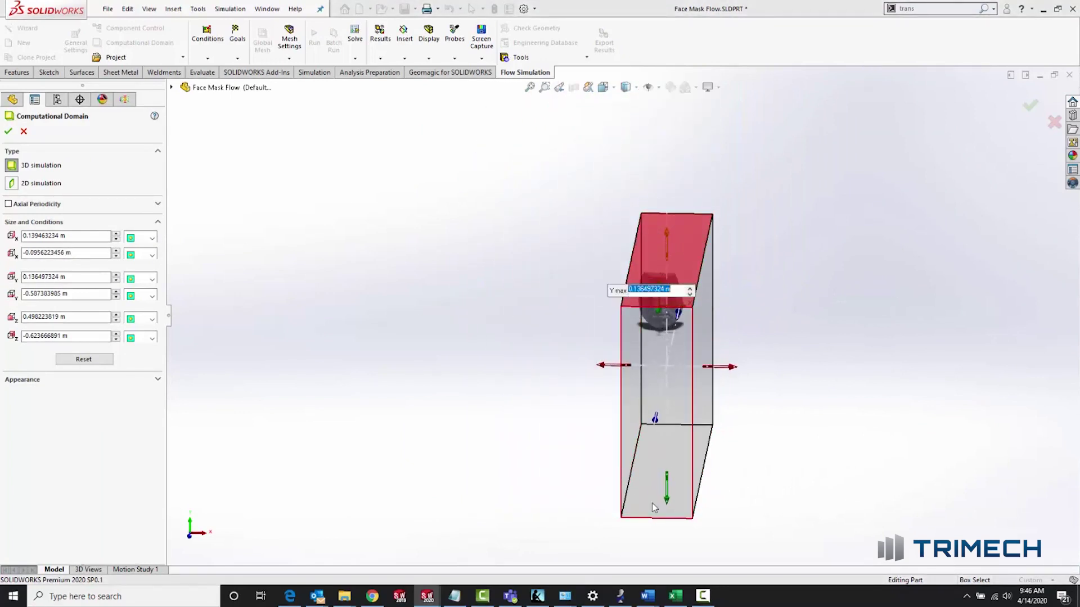
# Step: Set the domain bottom to -0.127 m, pull Z min in and Z max to 0.372 m, and accept
pyautogui.moveTo(669, 504); pyautogui.dragTo(687, 381)
pyautogui.moveTo(686, 380); pyautogui.dragTo(660, 341, button='middle')
pyautogui.moveTo(660, 342); pyautogui.dragTo(669, 358)
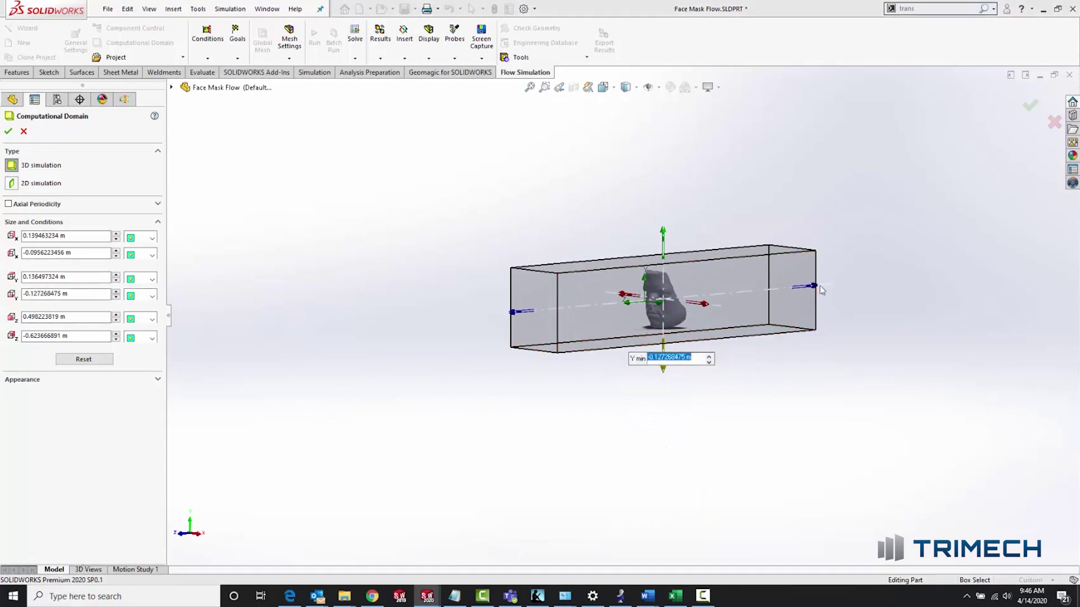
pyautogui.moveTo(813, 281); pyautogui.dragTo(682, 308)
pyautogui.moveTo(514, 312); pyautogui.dragTo(541, 312)
pyautogui.press('Return')
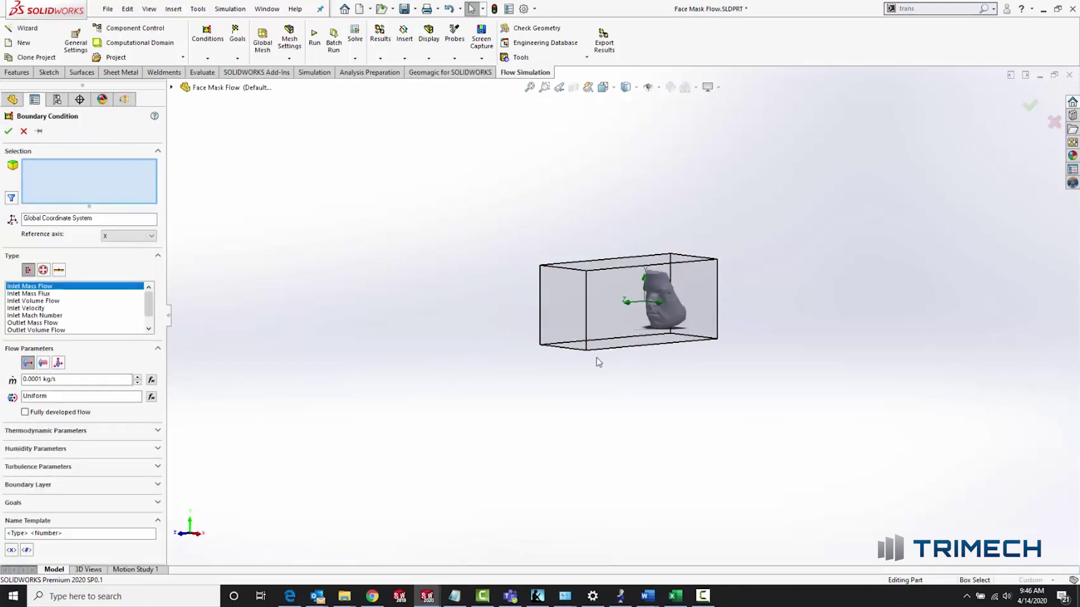
# Step: Apply a 0.5 l/s Inlet Volume Flow boundary condition to the mouth opening face
pyautogui.scroll(-10, 669, 308)
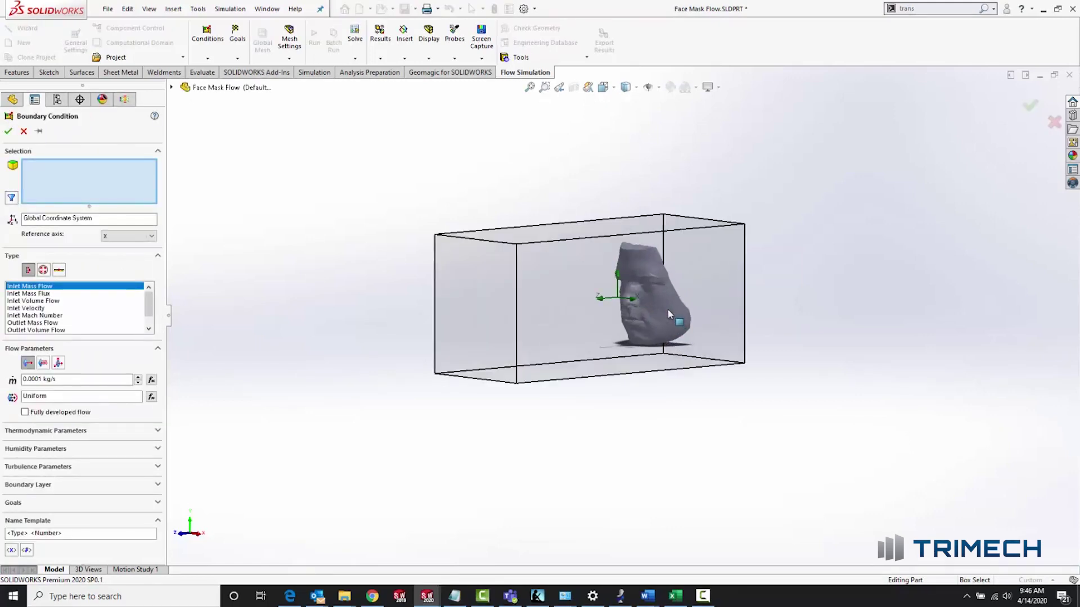
pyautogui.scroll(-5, 619, 328)
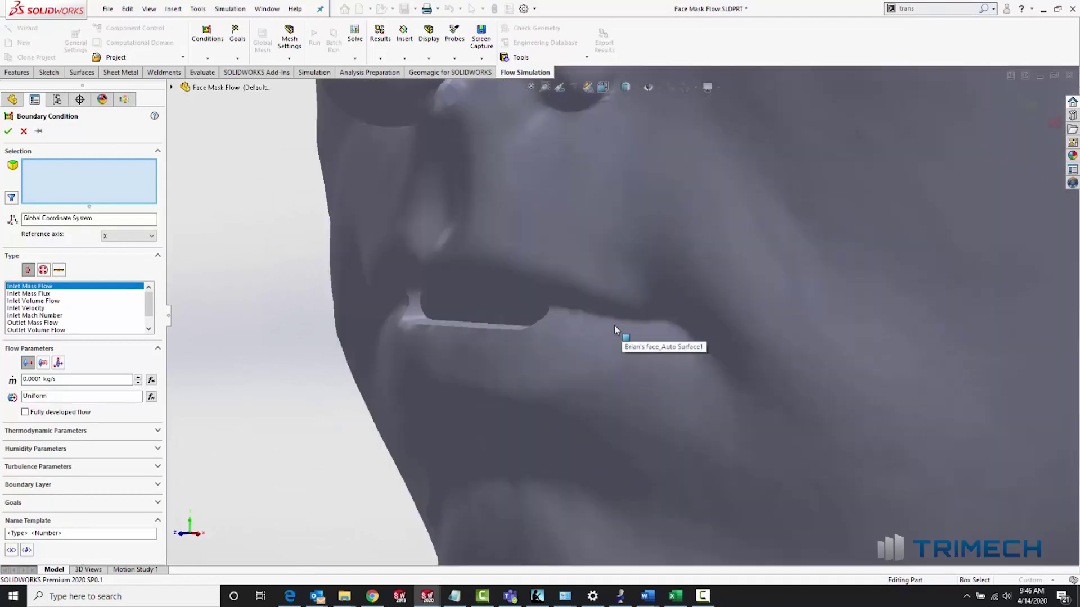
pyautogui.click(497, 304)
pyautogui.click(34, 301)
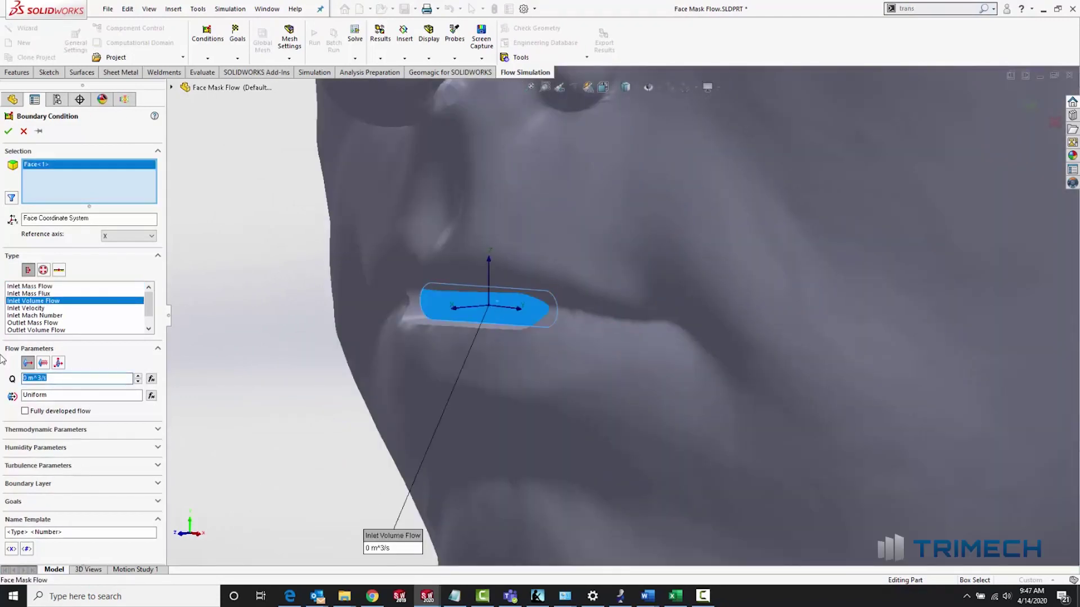
pyautogui.write('0.5l')
pyautogui.press('Return')
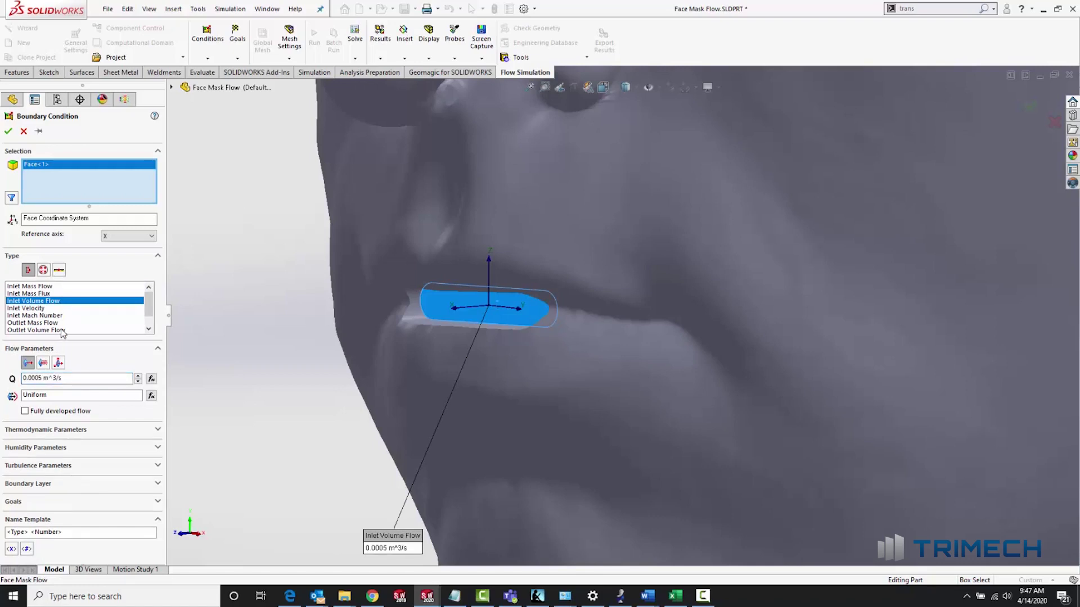
pyautogui.click(13, 134)
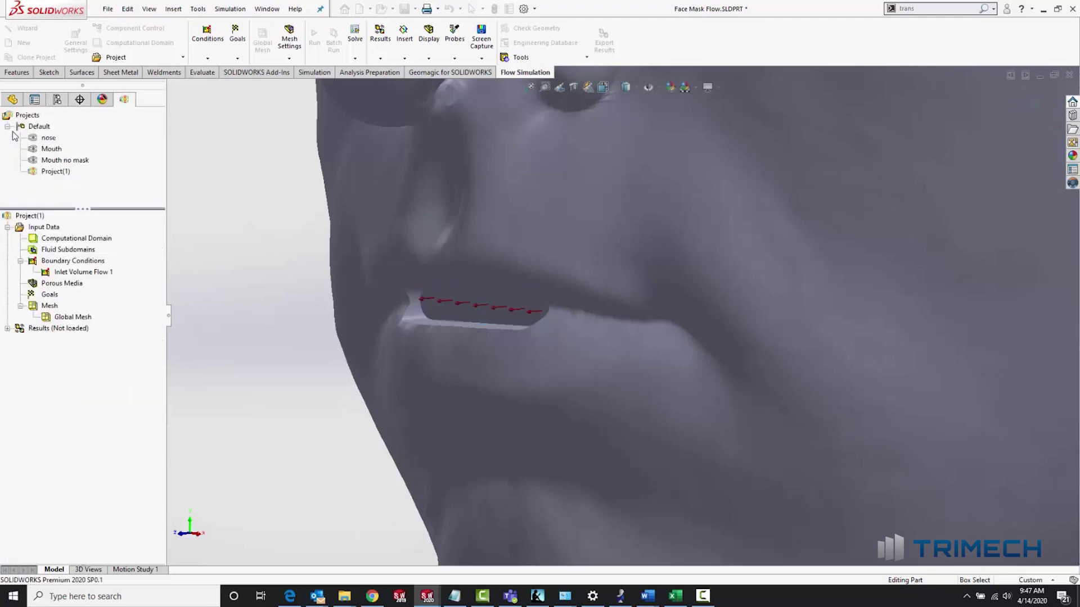
# Step: Zoom to fit and show the Thicken1 mask body on the face
pyautogui.press('f')
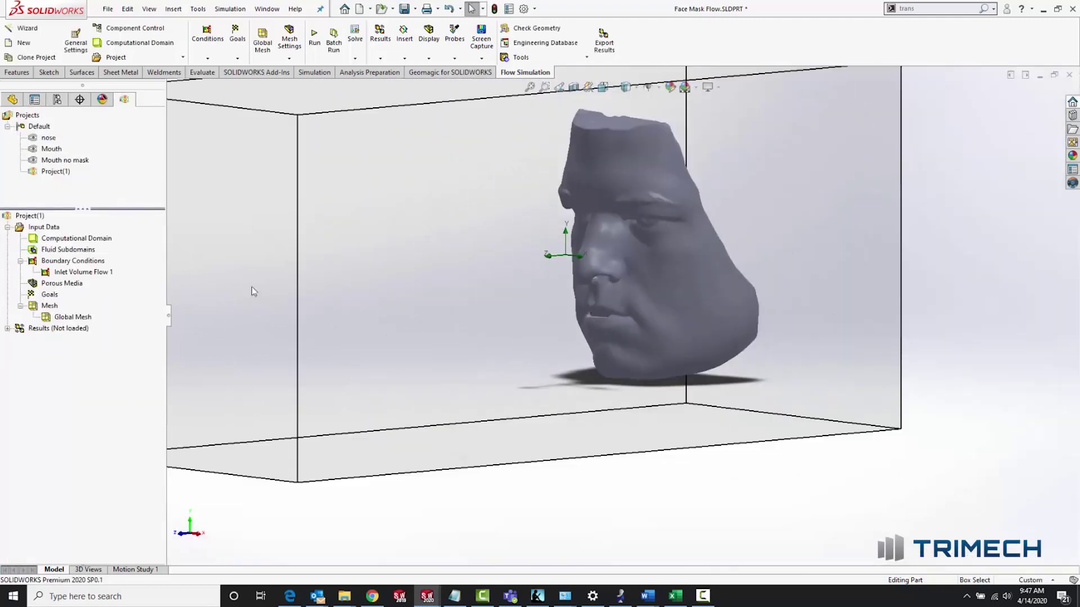
pyautogui.click(12, 99)
pyautogui.click(54, 215)
pyautogui.click(69, 181)
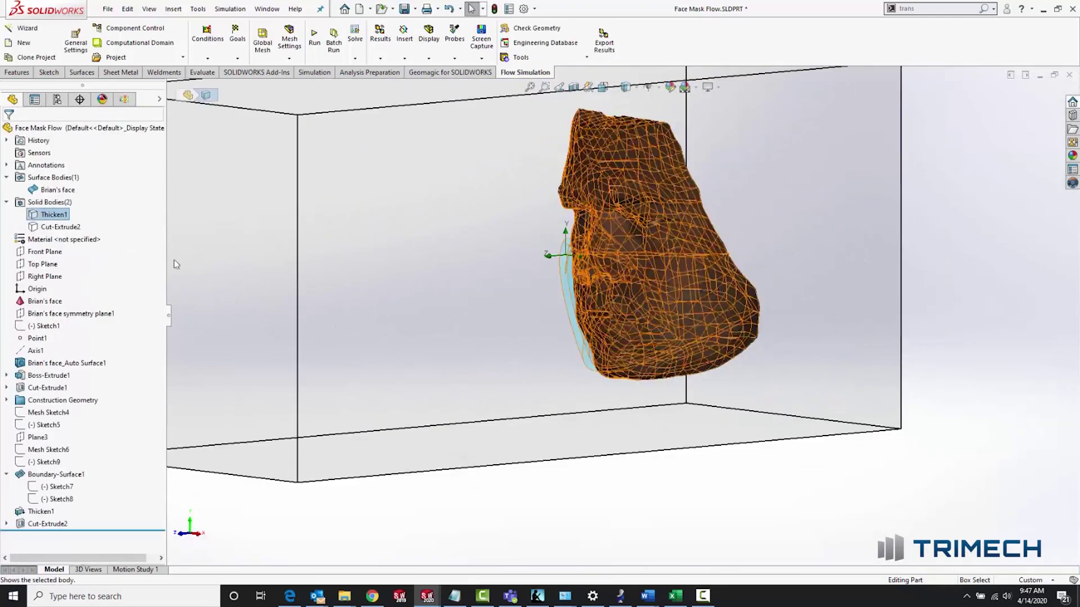
pyautogui.click(545, 482)
pyautogui.click(124, 99)
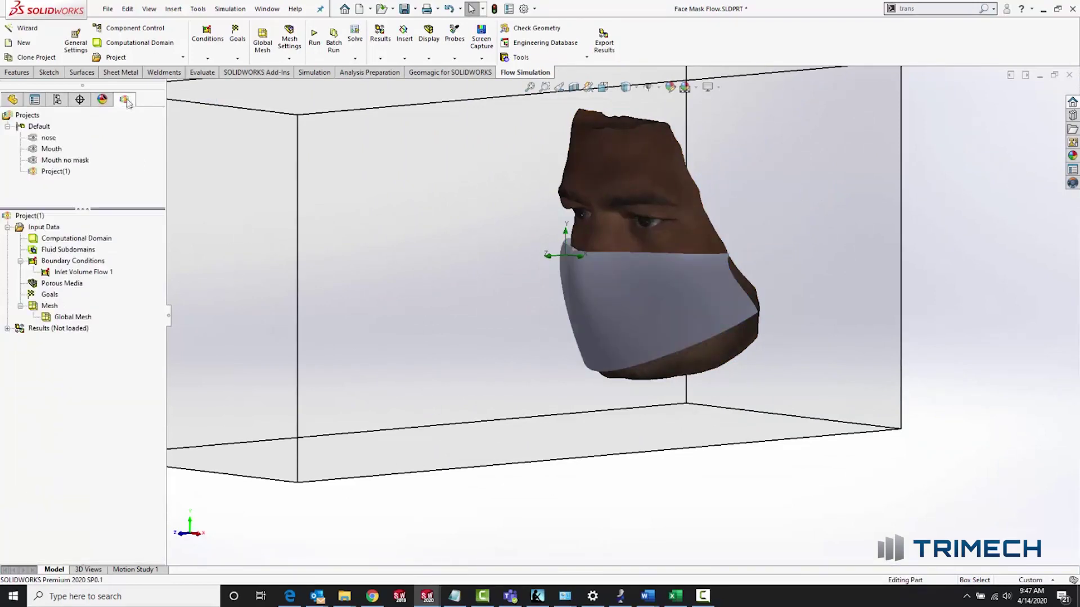
# Step: Insert a porous medium on the mask body using the User Defined T-Shirt material
pyautogui.rightClick(50, 282)
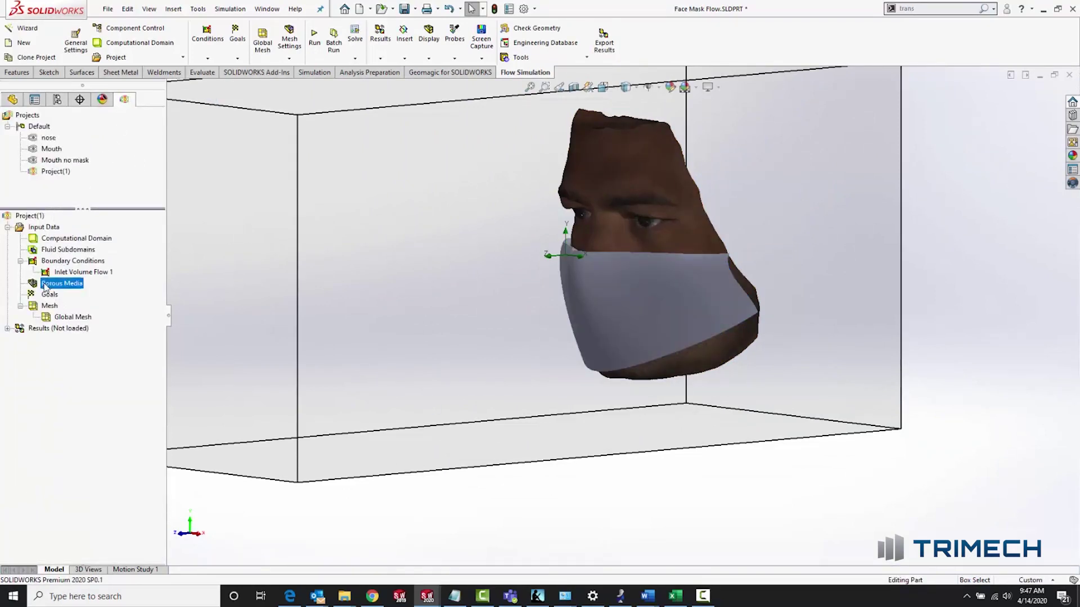
pyautogui.click(84, 291)
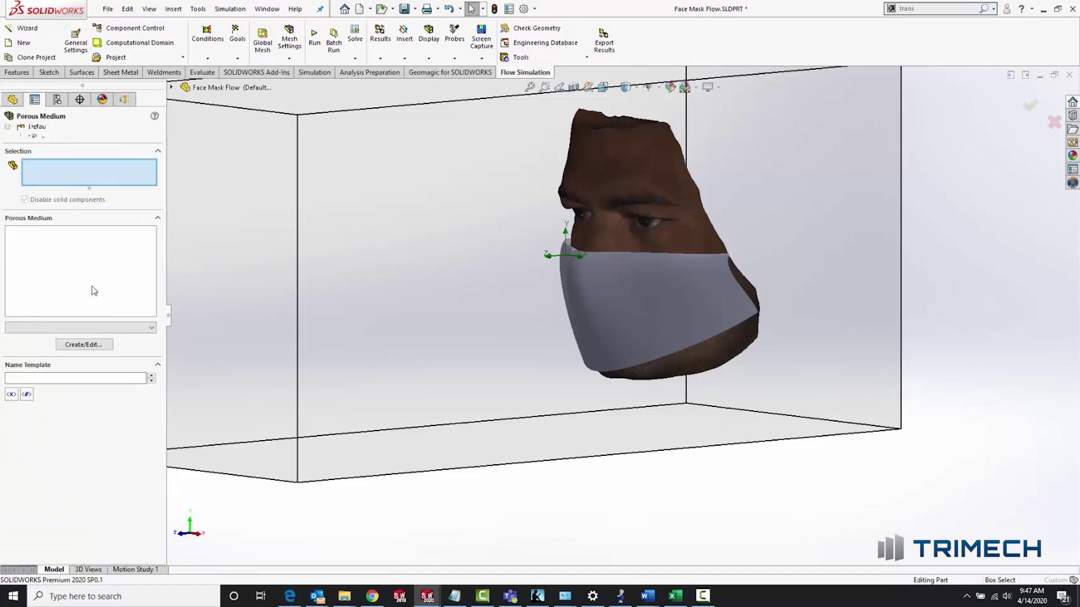
pyautogui.click(595, 319)
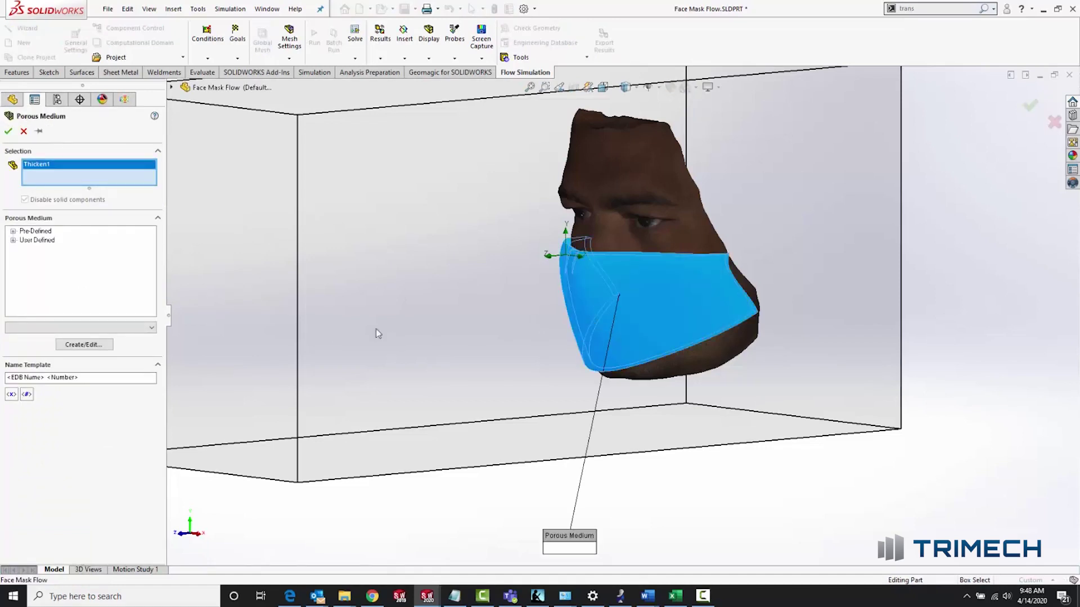
pyautogui.click(13, 240)
pyautogui.click(40, 249)
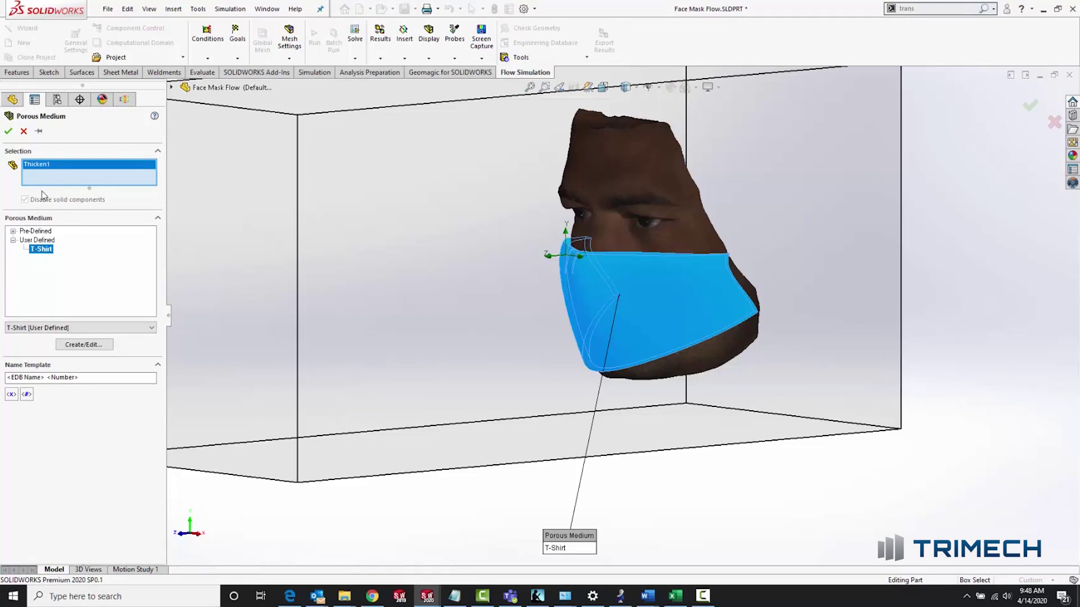
pyautogui.click(9, 132)
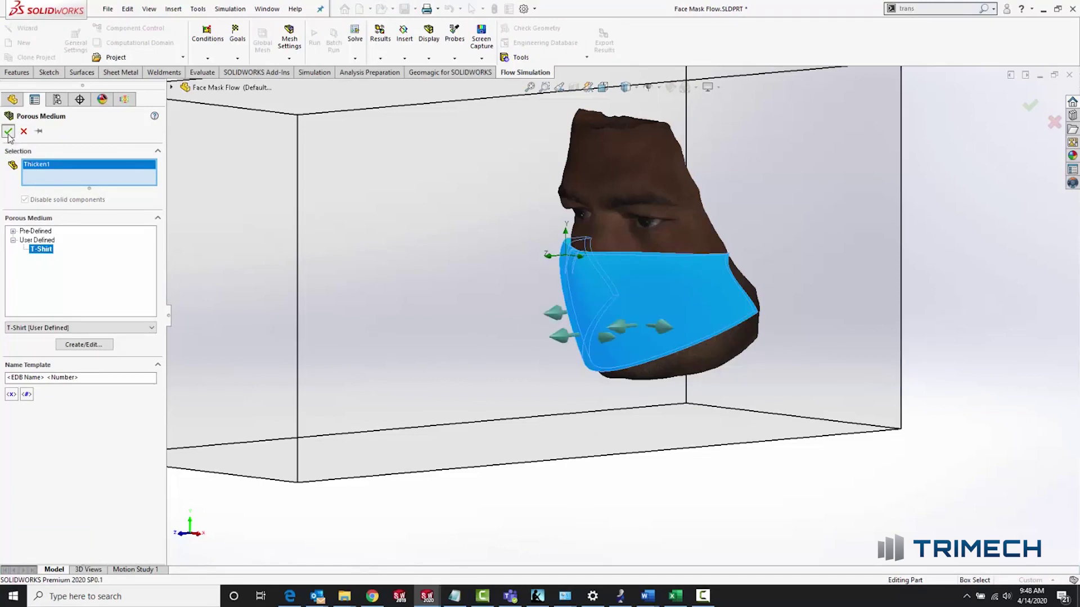
# Step: Review the T-Shirt material's pressure drop versus flow rate curve, then leave T-Shirt 1 unchanged
pyautogui.click(70, 296)
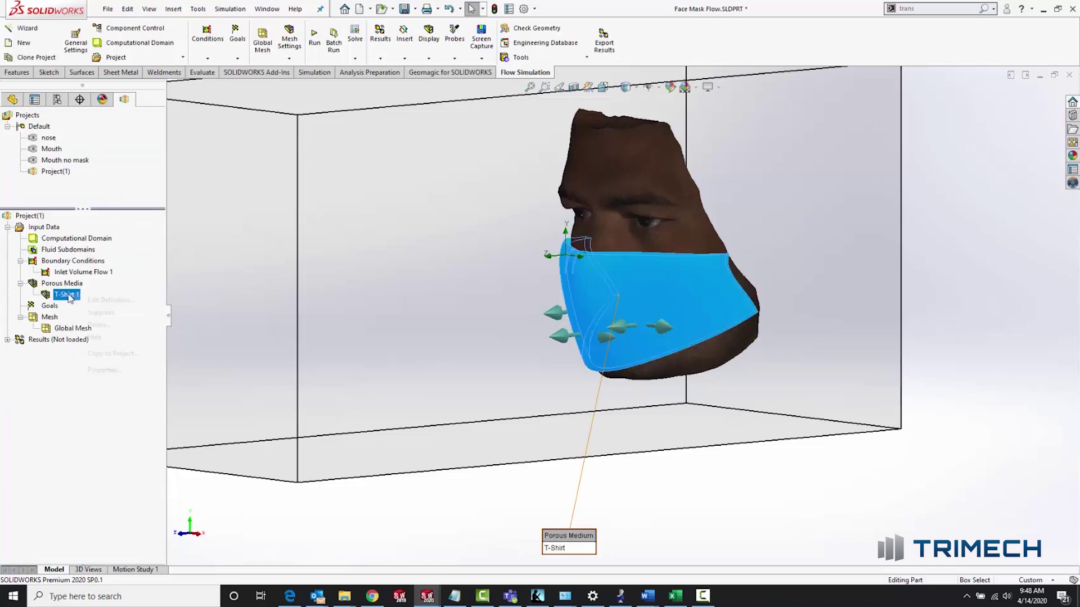
pyautogui.click(124, 306)
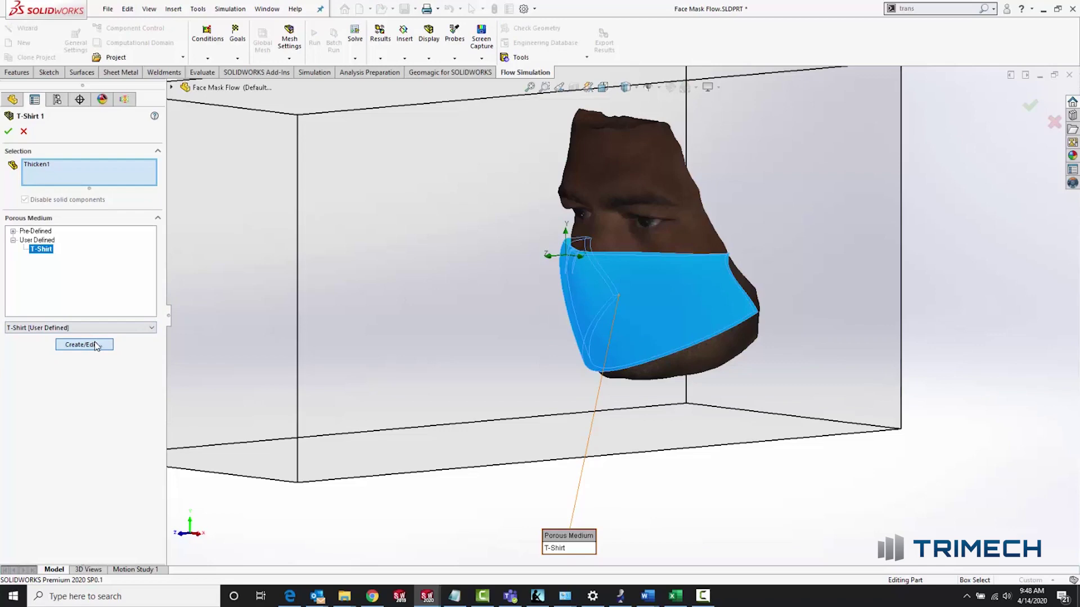
pyautogui.click(96, 344)
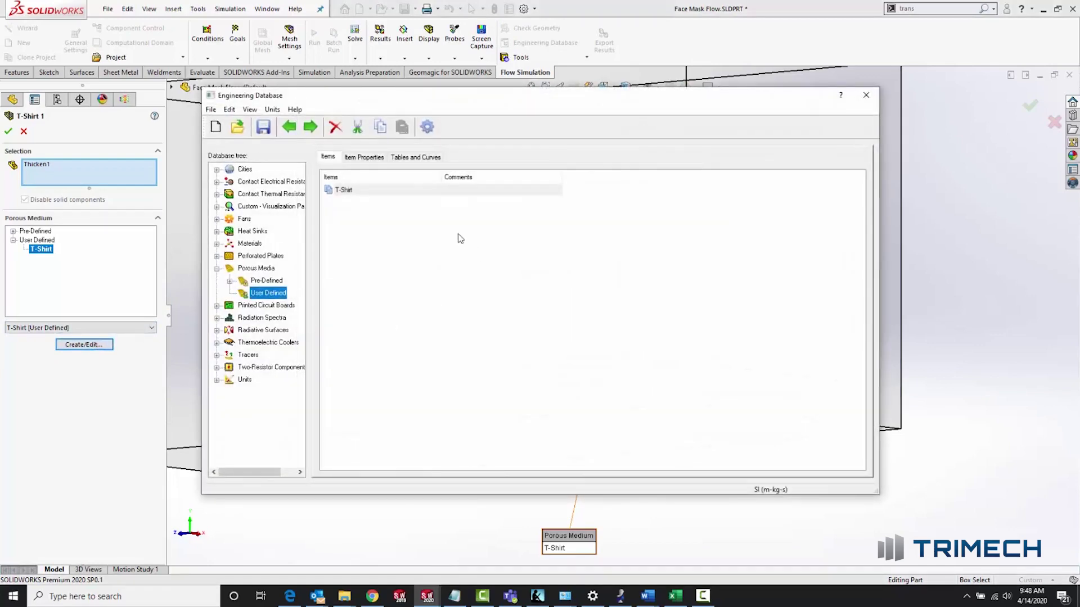
pyautogui.click(382, 159)
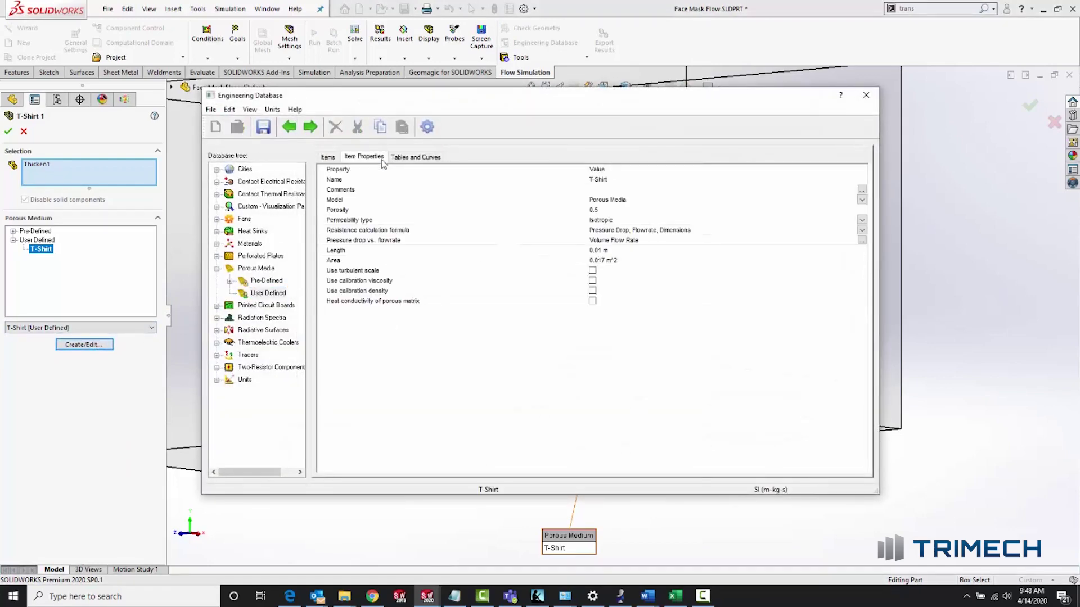
pyautogui.click(406, 158)
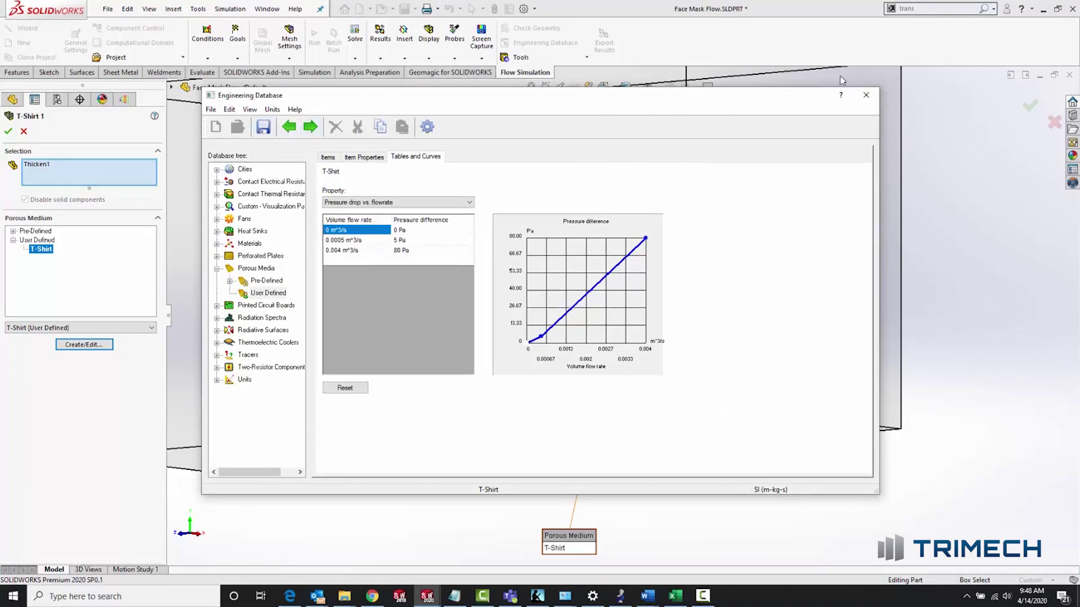
pyautogui.click(866, 95)
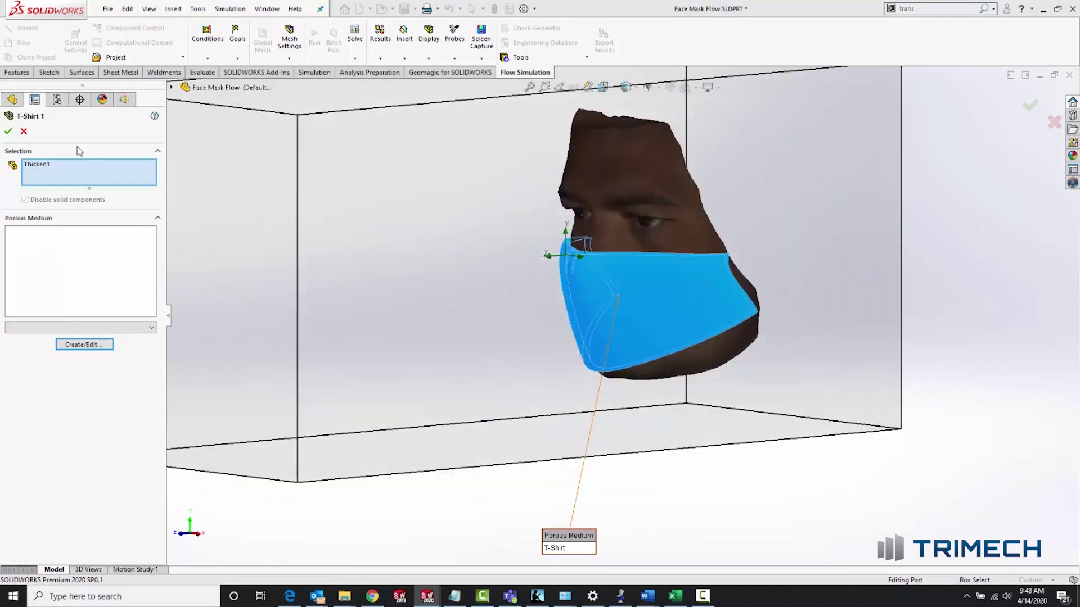
pyautogui.click(23, 132)
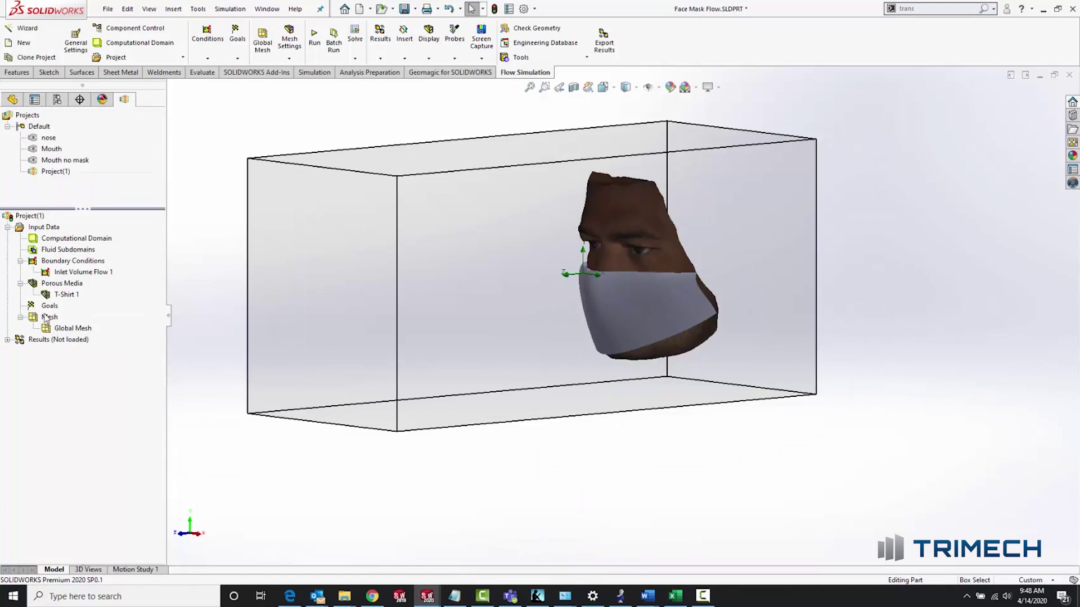
# Step: Insert a local mesh on the mask face with fluid/solid boundary refinement 5 and finer fluid cells
pyautogui.rightClick(46, 317)
pyautogui.click(72, 337)
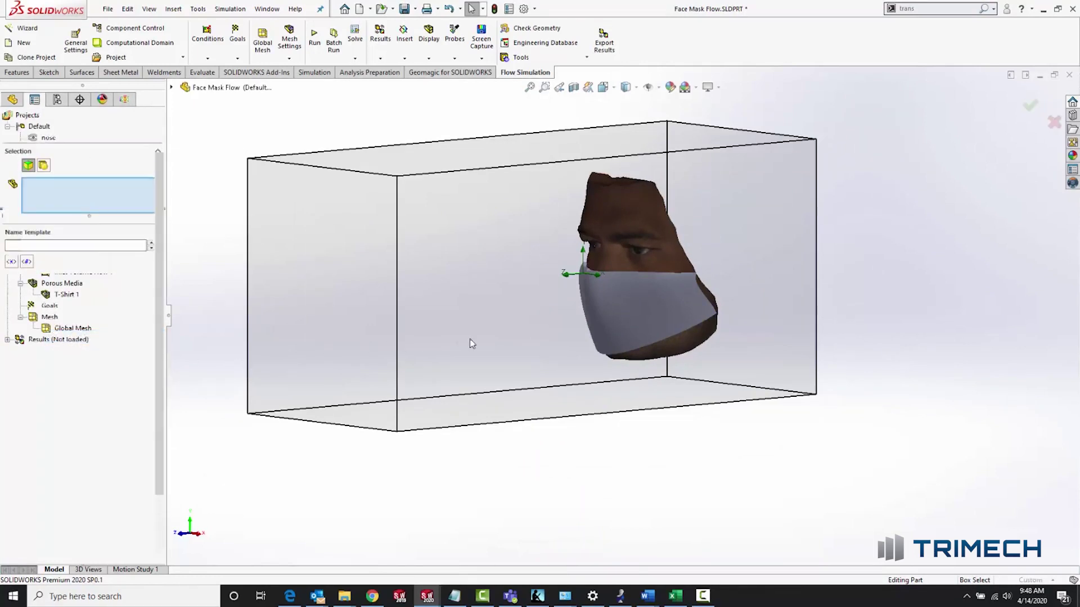
pyautogui.click(644, 324)
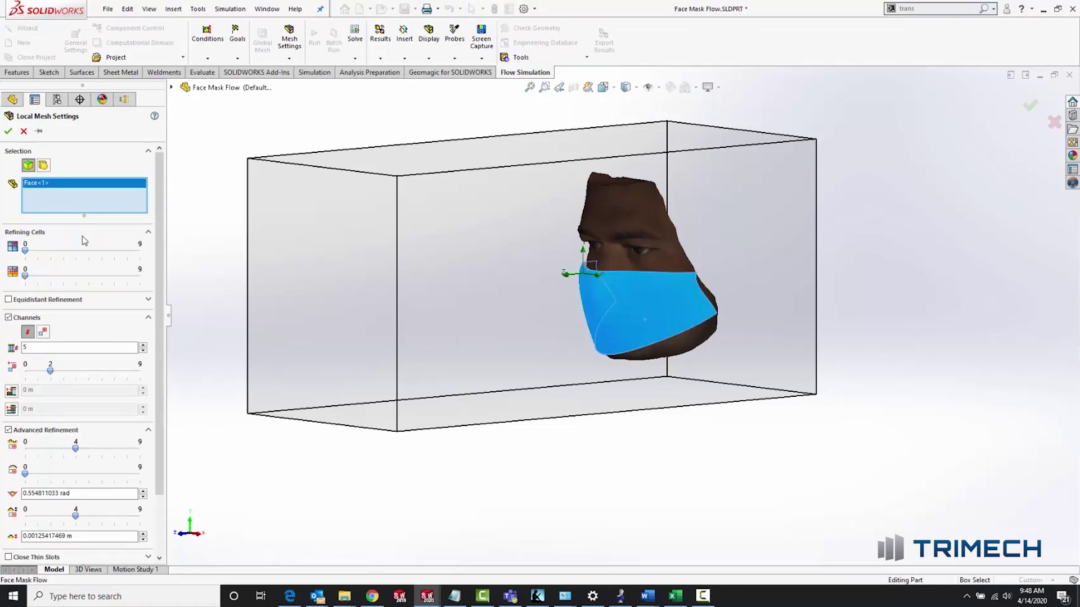
pyautogui.moveTo(27, 277); pyautogui.dragTo(88, 284)
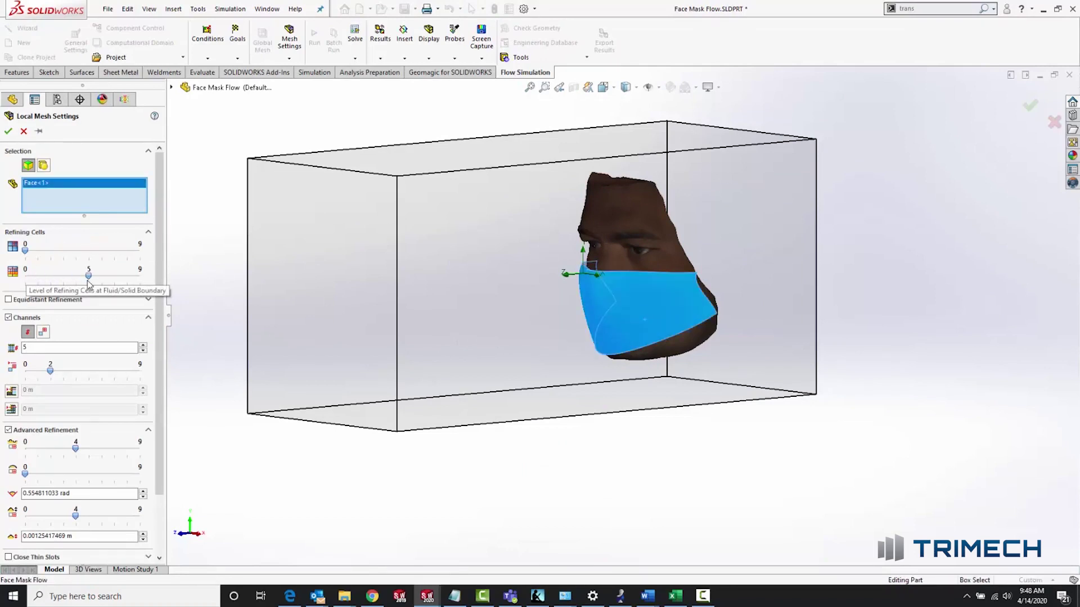
pyautogui.moveTo(26, 251); pyautogui.dragTo(60, 257)
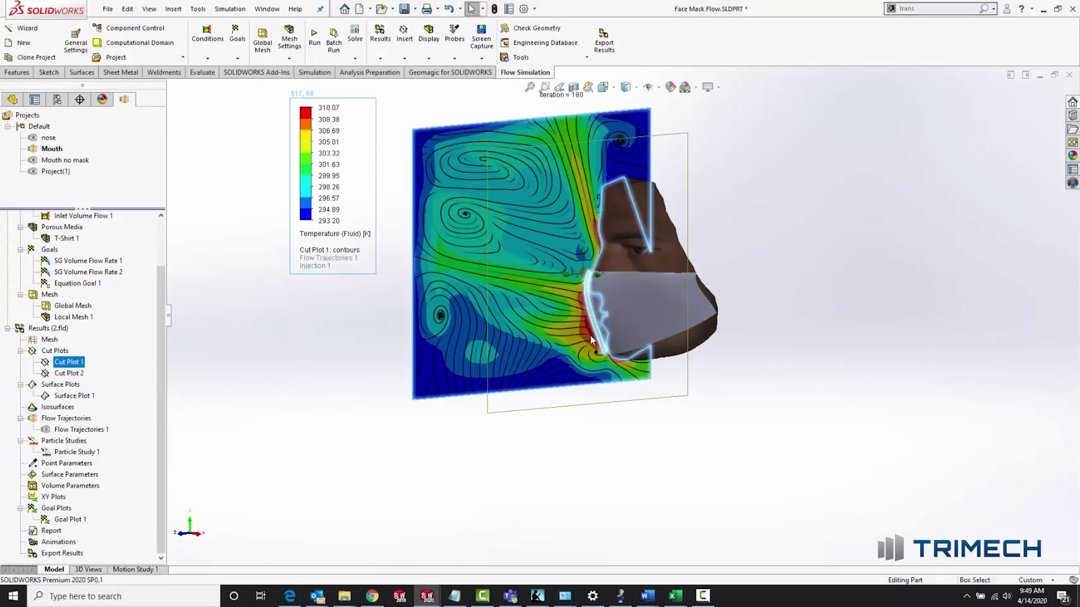
# Step: From the side view, apply a section view cut along the Right Plane
pyautogui.hotkey('ctrl', '1')
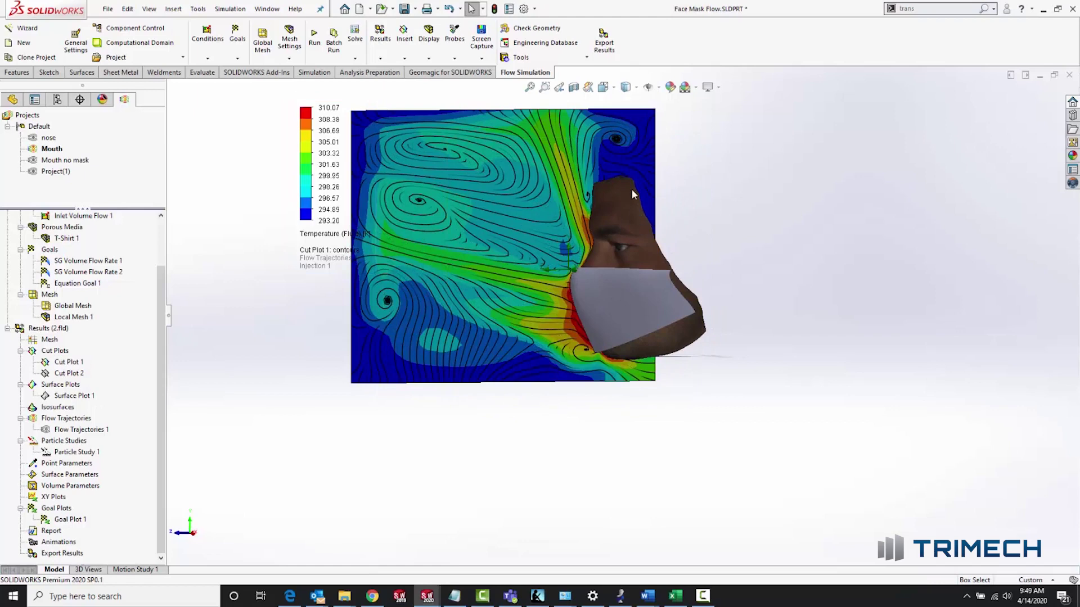
pyautogui.click(573, 87)
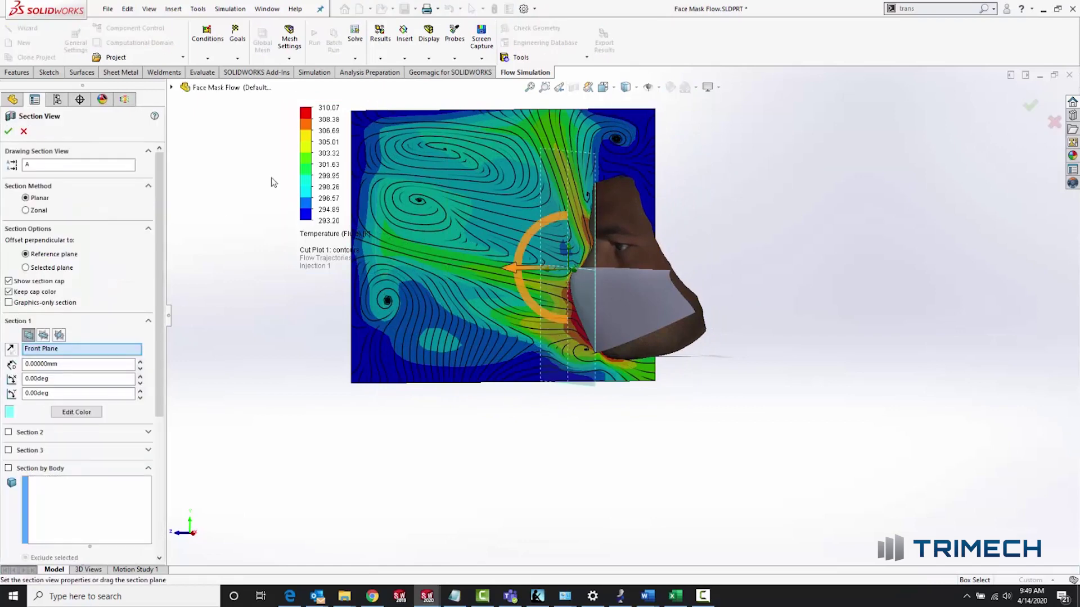
pyautogui.click(59, 336)
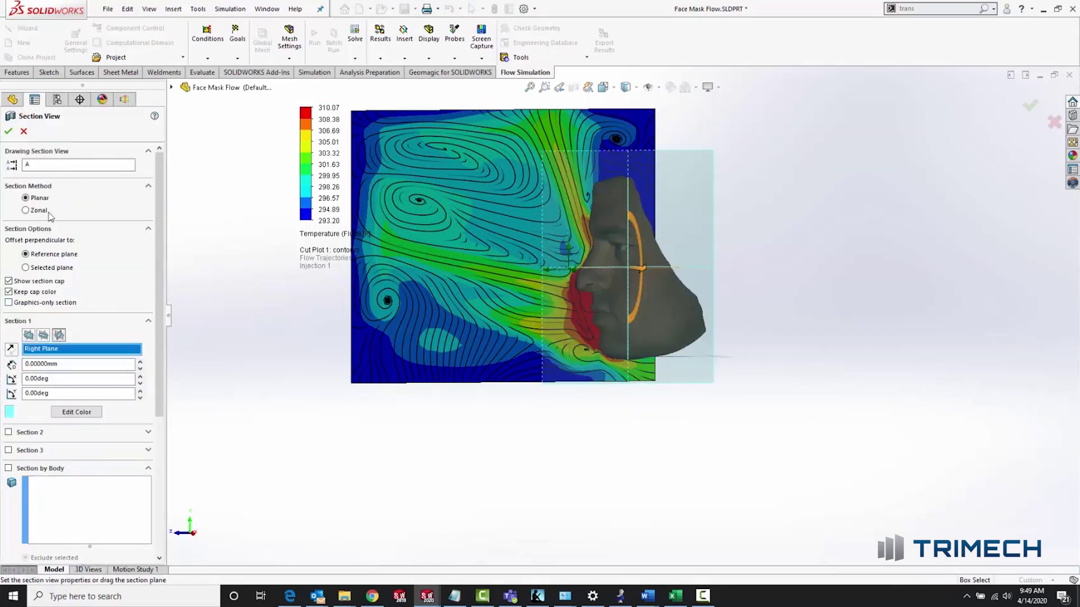
pyautogui.click(8, 131)
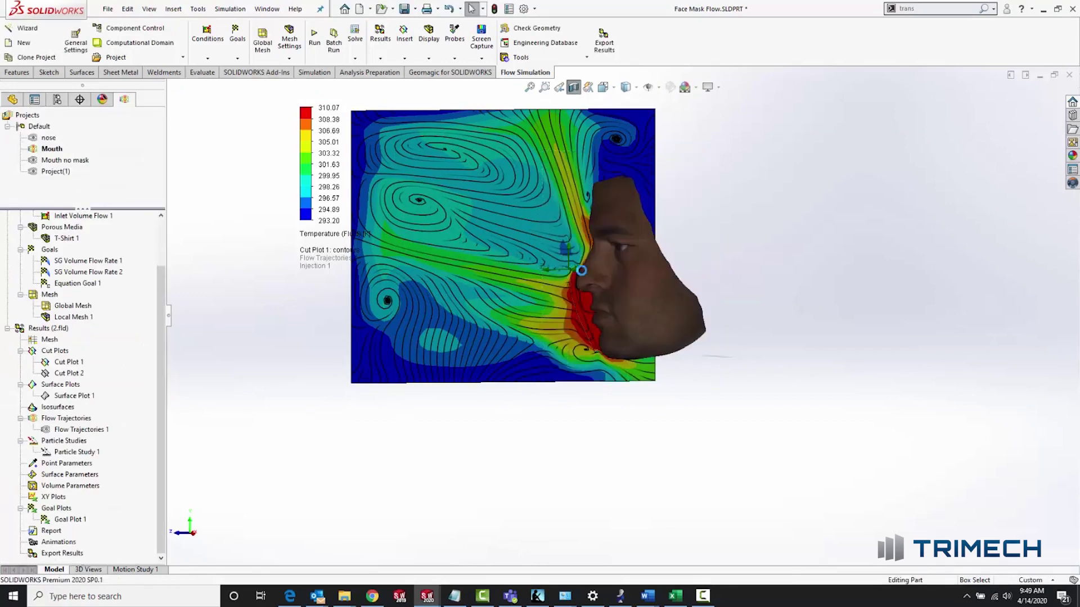
# Step: Zoom in on the cut plot and move the colour legend to the plot's left
pyautogui.scroll(2, 588, 298)
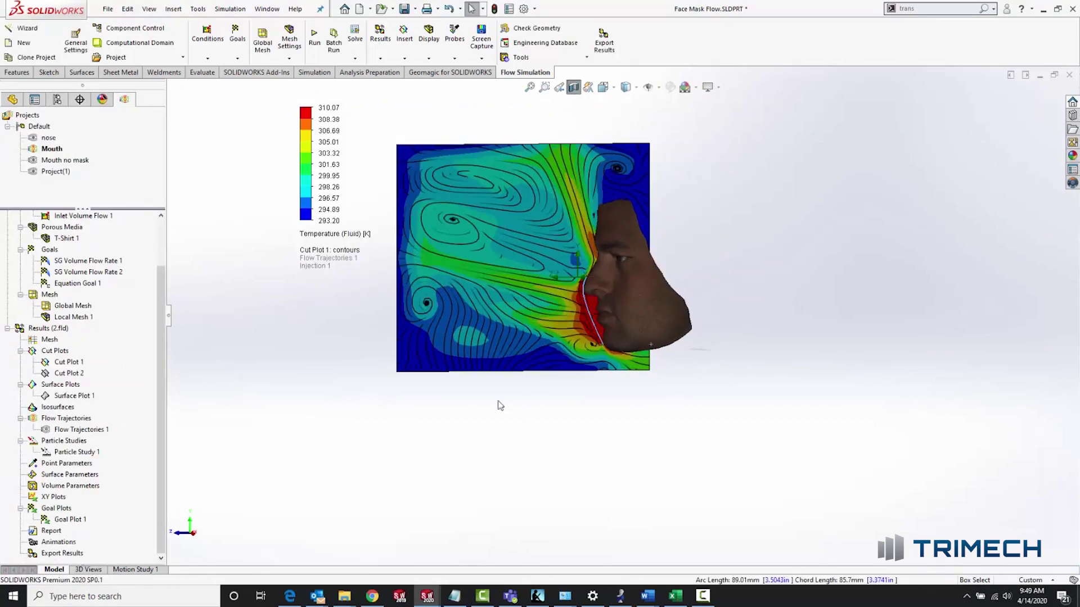
pyautogui.press('f')
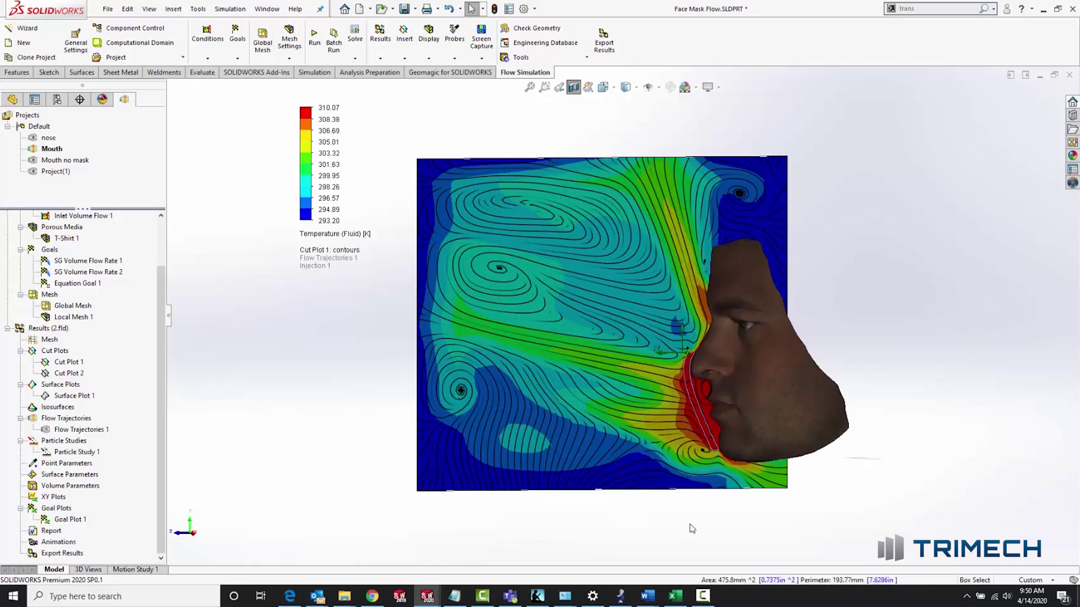
pyautogui.scroll(2, 699, 499)
pyautogui.scroll(-1, 680, 454)
pyautogui.scroll(1, 681, 454)
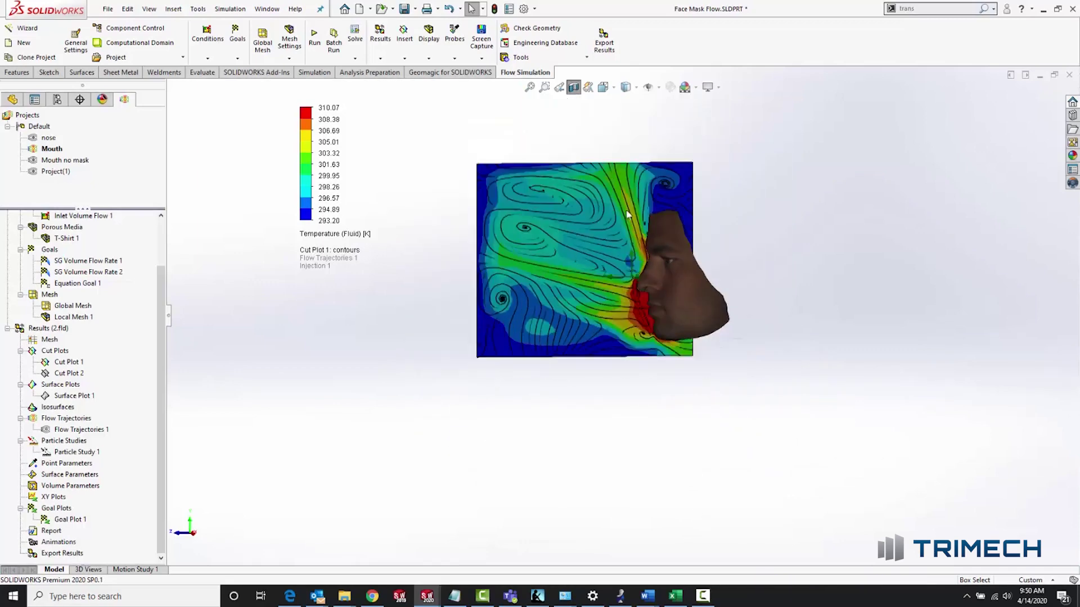
pyautogui.scroll(-3, 622, 248)
pyautogui.moveTo(342, 264); pyautogui.dragTo(314, 298)
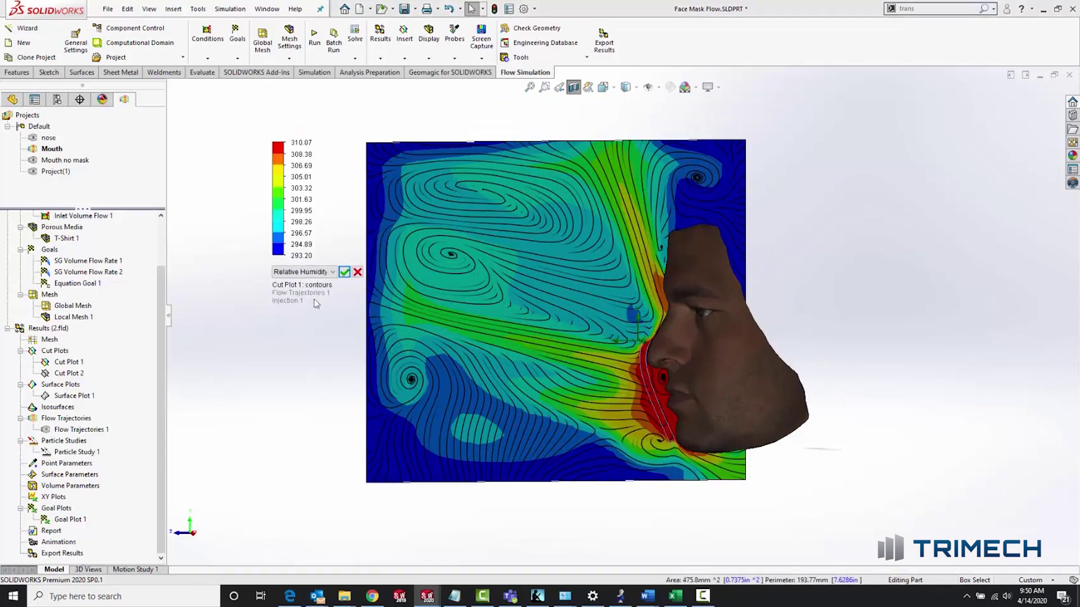
pyautogui.scroll(-1, 343, 274)
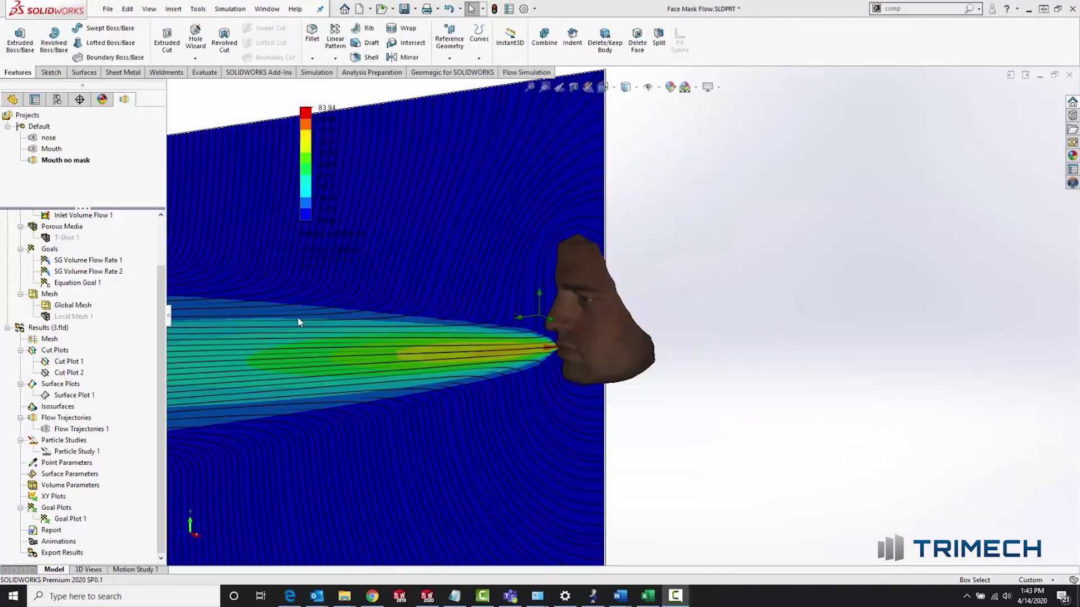
# Step: Zoom out and pan right to see the whole no-mask humidity plume, about 50–84 %
pyautogui.scroll(5, 299, 321)
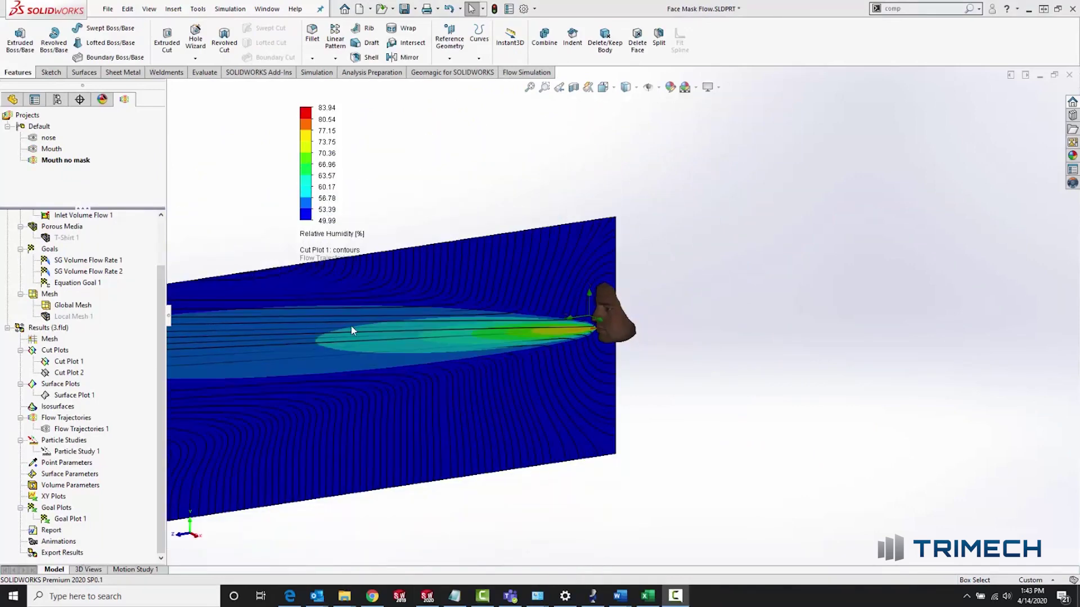
pyautogui.keyDown('ctrl'); pyautogui.moveTo(351, 331); pyautogui.dragTo(584, 332, button='middle'); pyautogui.keyUp('ctrl')
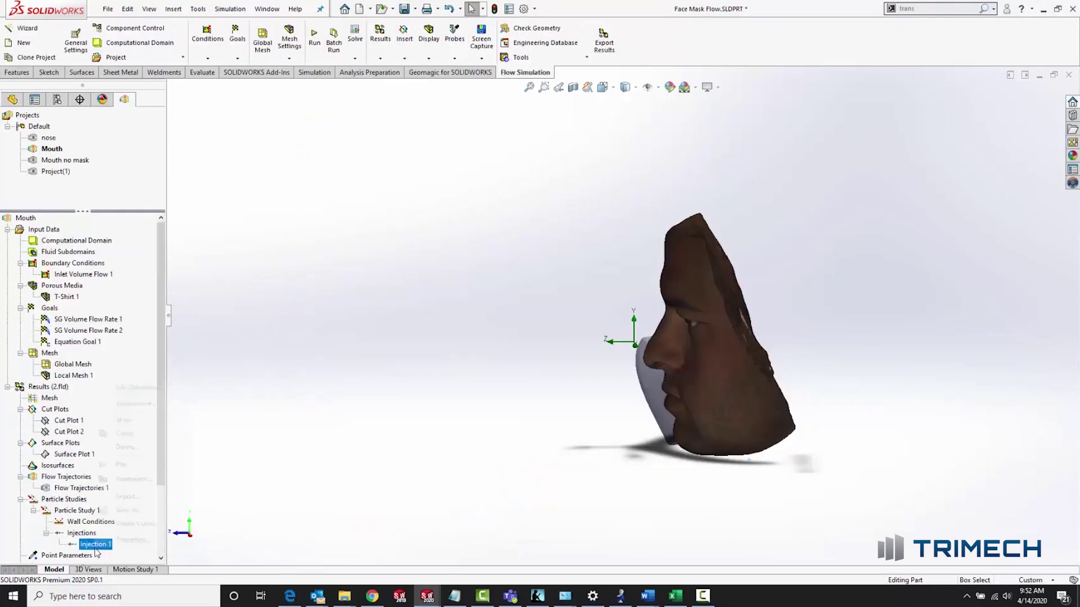
# Step: Show the Injection 1 particle trajectories and inspect them from the front and right profile
pyautogui.rightClick(94, 544)
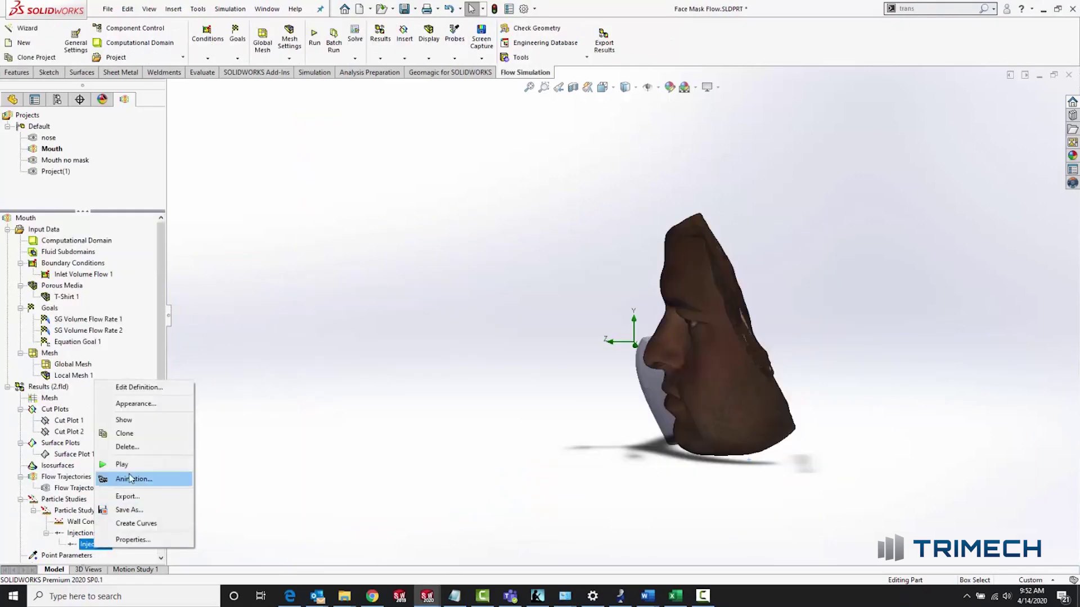
pyautogui.click(132, 422)
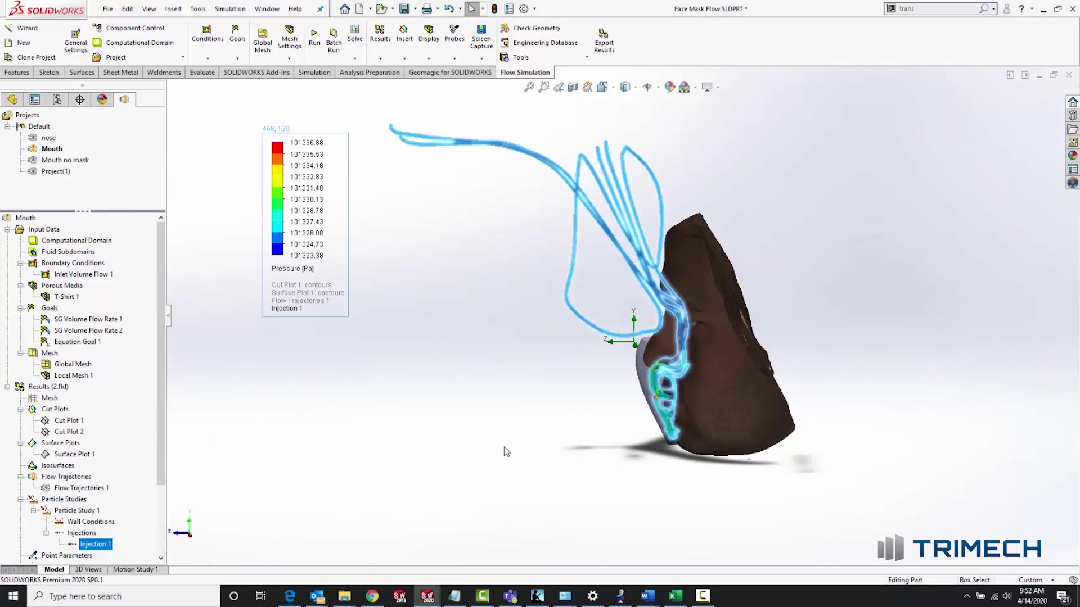
pyautogui.moveTo(506, 452); pyautogui.dragTo(551, 450, button='middle')
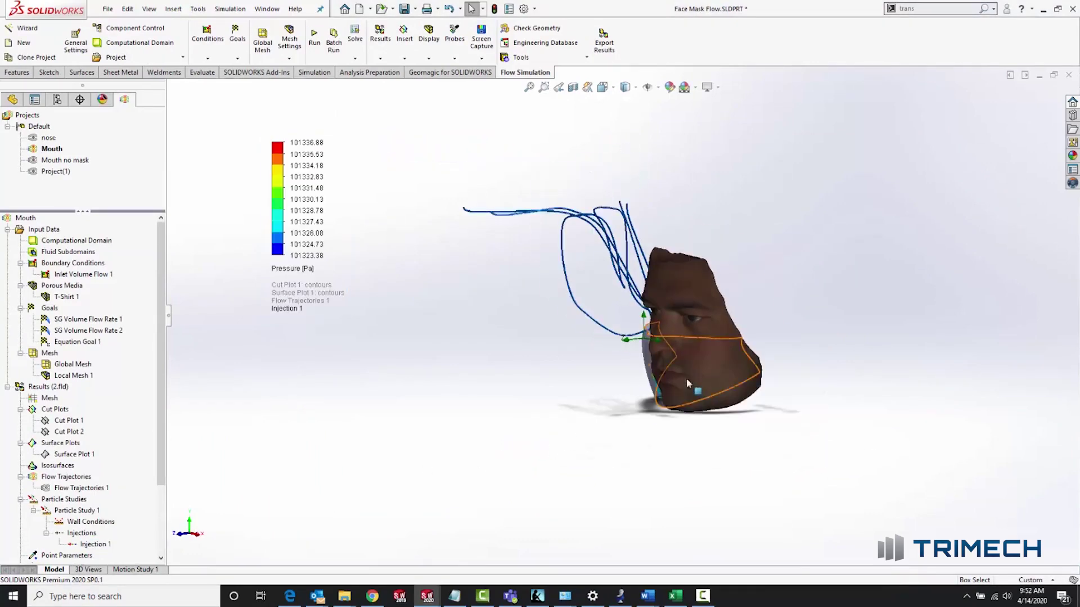
pyautogui.scroll(-5, 672, 360)
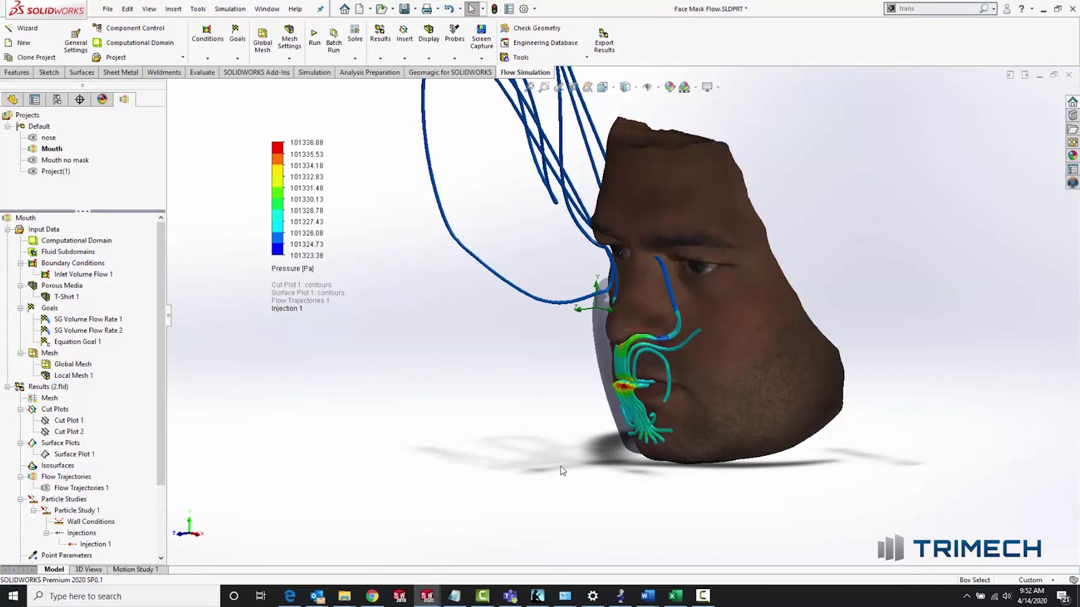
pyautogui.moveTo(565, 466); pyautogui.dragTo(739, 467, button='middle')
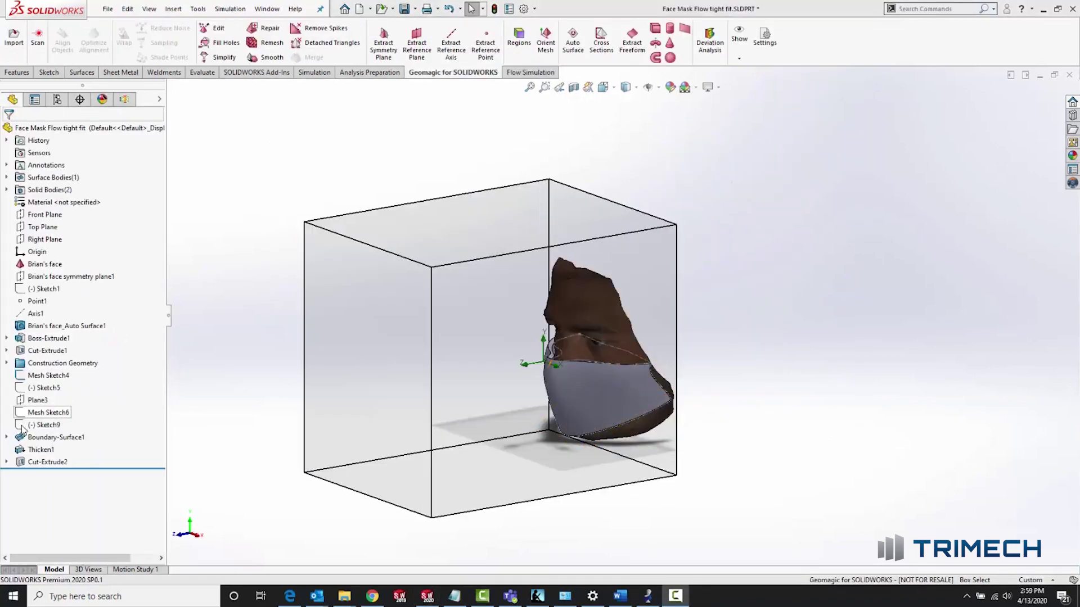
# Step: Edit Sketch7 under Boundary-Surface1 and drag a control vertex of the mask outline spline upward
pyautogui.click(6, 437)
pyautogui.click(57, 449)
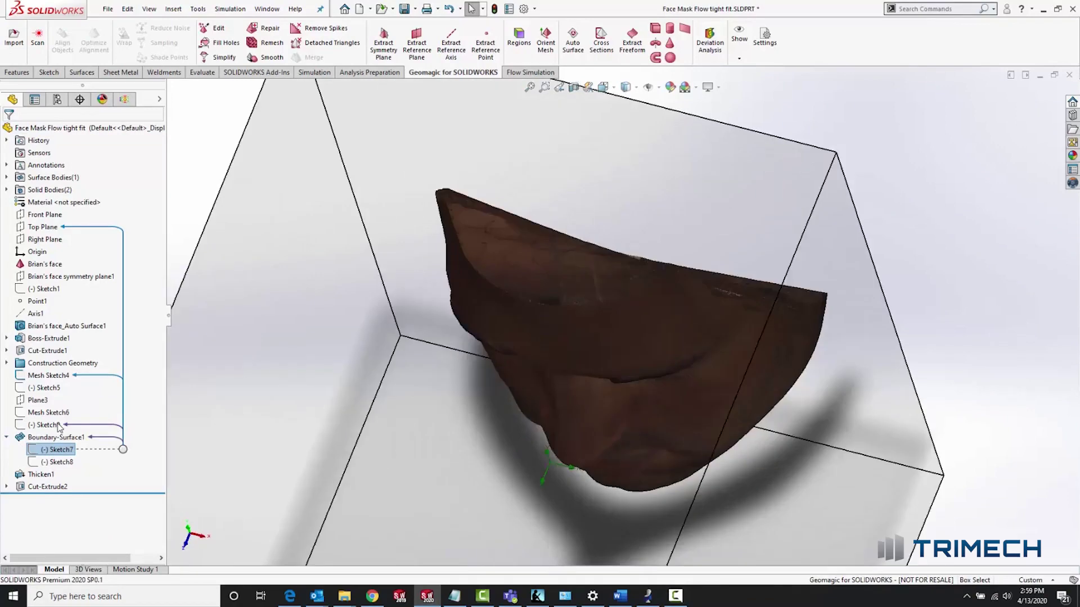
pyautogui.click(59, 427)
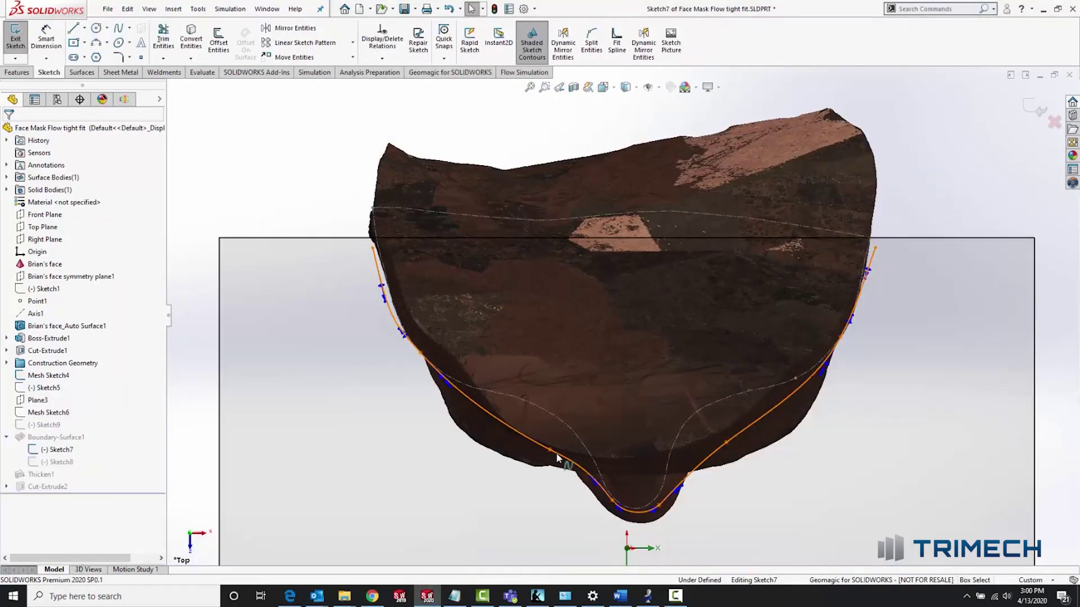
pyautogui.click(557, 453)
pyautogui.click(560, 454)
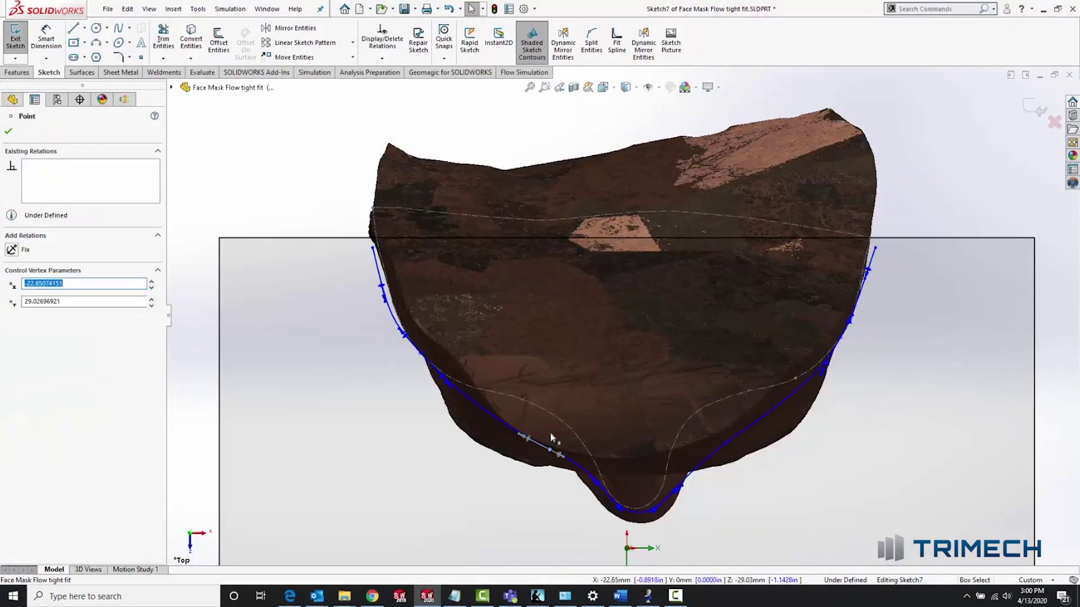
pyautogui.moveTo(550, 448)
pyautogui.mouseDown()
pyautogui.moveTo(552, 411)
pyautogui.moveTo(564, 434)
pyautogui.mouseUp()
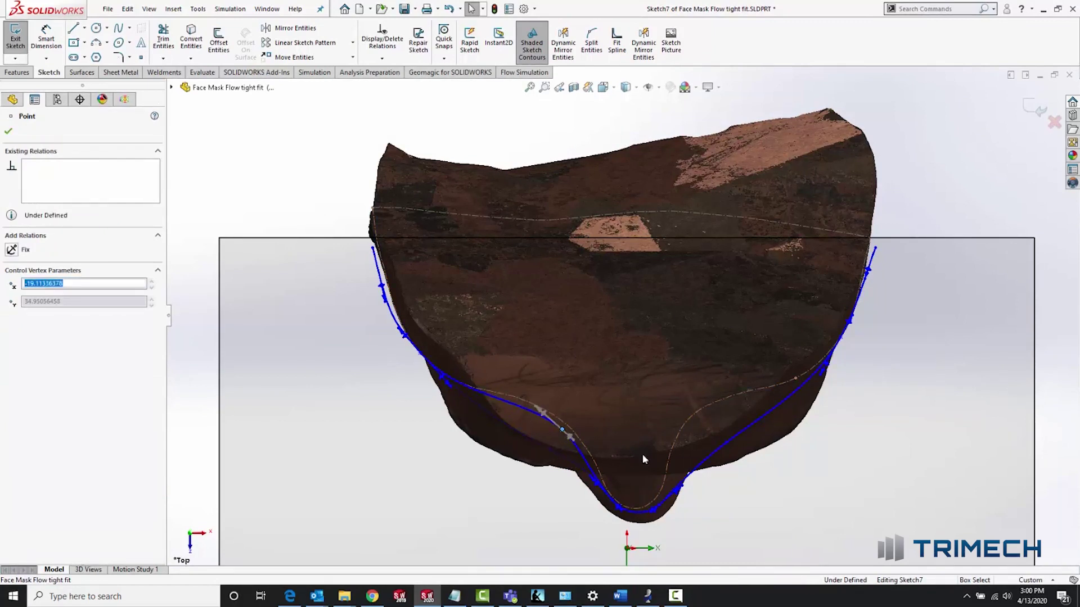
# Step: Move the spline's right-side point up and left, exit the sketch, and view the rebuilt mask in 3D
pyautogui.click(739, 439)
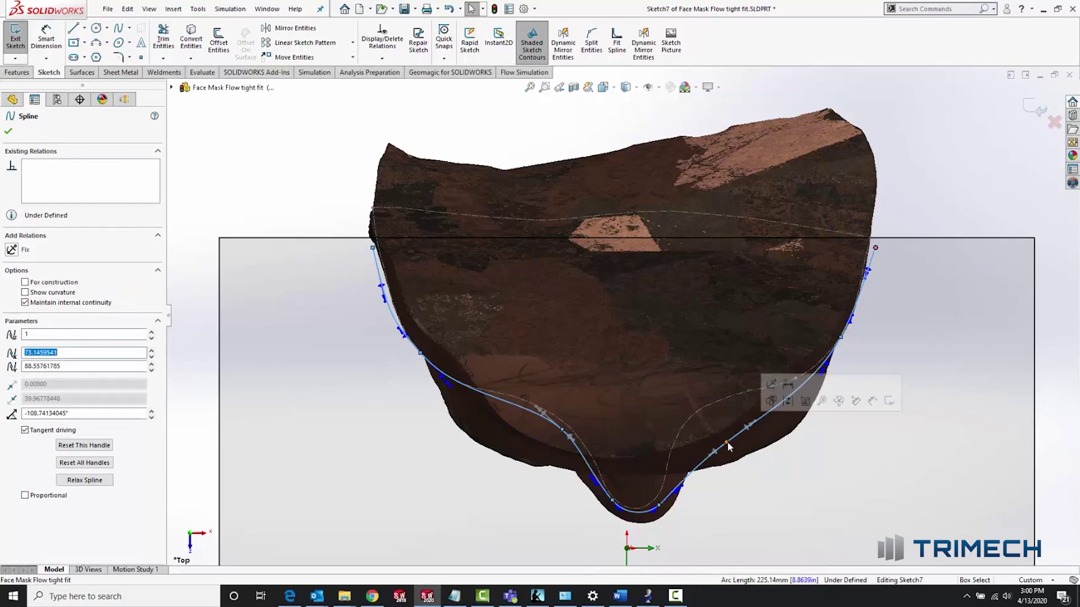
pyautogui.click(707, 432)
pyautogui.moveTo(707, 429); pyautogui.dragTo(694, 422)
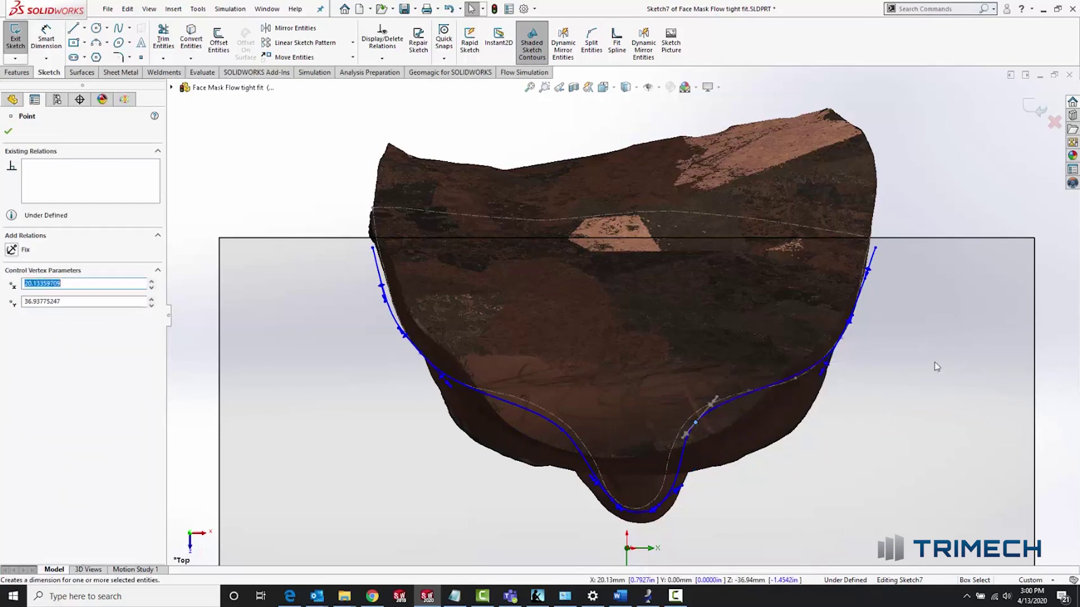
pyautogui.click(1035, 107)
pyautogui.moveTo(703, 416)
pyautogui.mouseDown(button='middle')
pyautogui.moveTo(769, 370)
pyautogui.moveTo(740, 445)
pyautogui.moveTo(671, 436)
pyautogui.moveTo(820, 533)
pyautogui.mouseUp(button='middle')
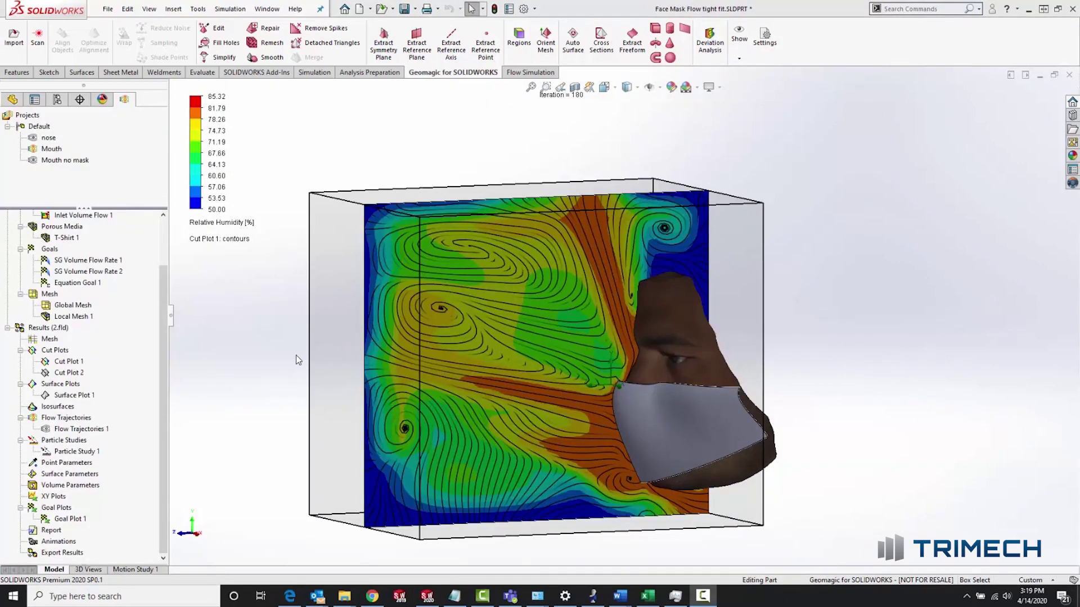
# Step: Apply a section view of the tight-fit model cut along the Right Plane
pyautogui.moveTo(296, 355); pyautogui.dragTo(403, 372, button='middle')
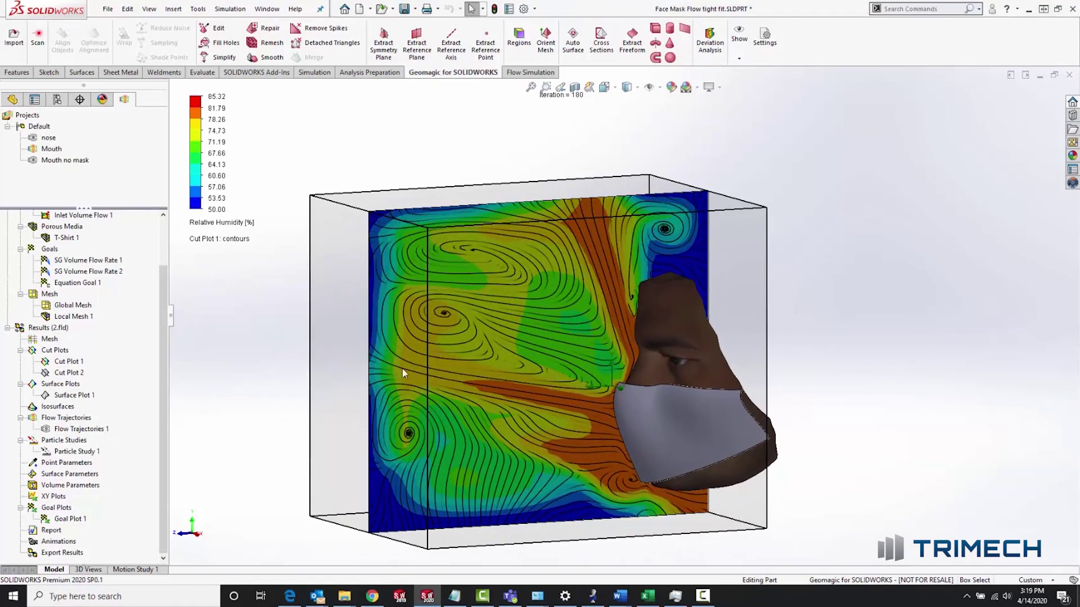
pyautogui.click(574, 87)
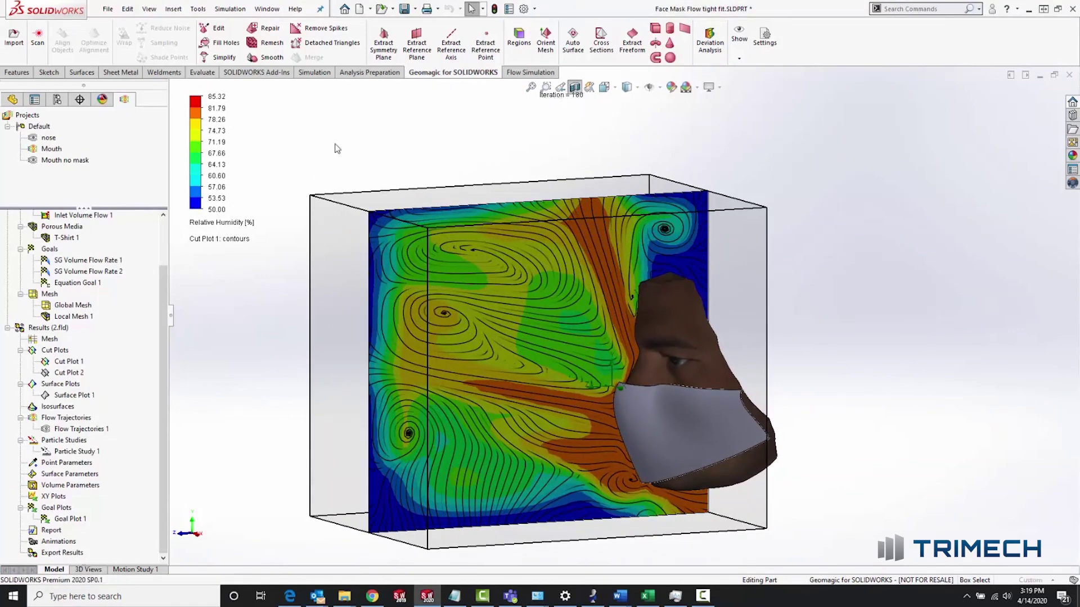
pyautogui.click(59, 336)
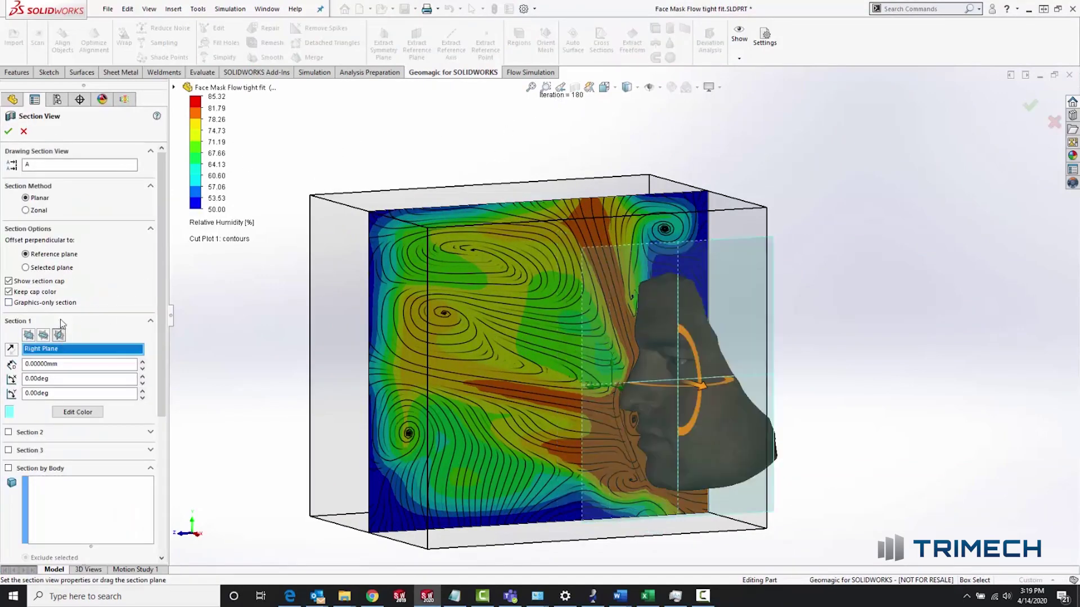
pyautogui.click(8, 131)
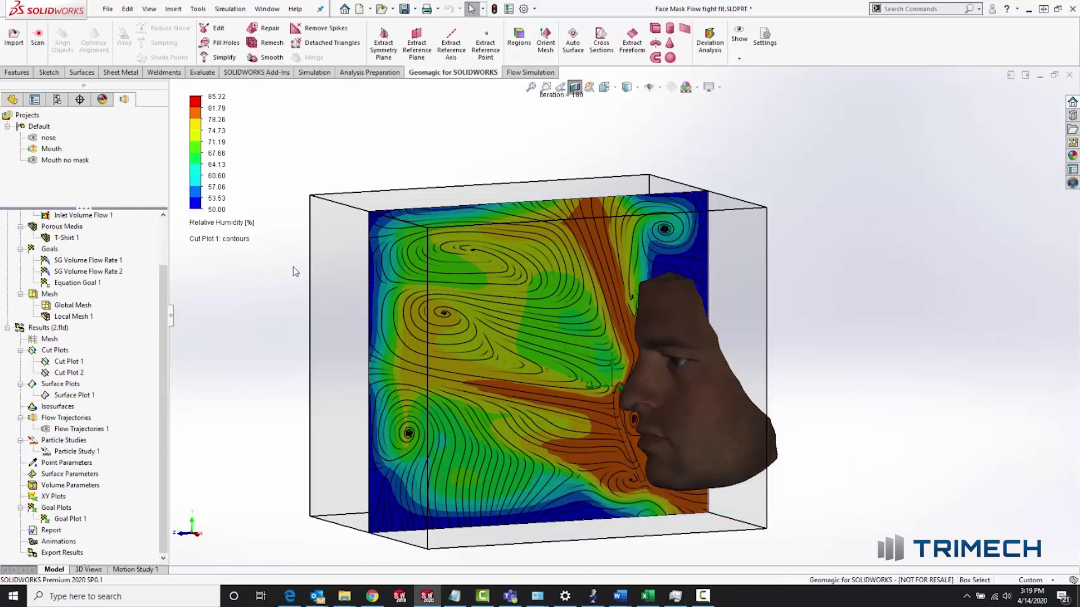
# Step: Recolour the cut plot by Pressure, then by Temperature (293.20–310.07 K)
pyautogui.click(251, 224)
pyautogui.click(243, 280)
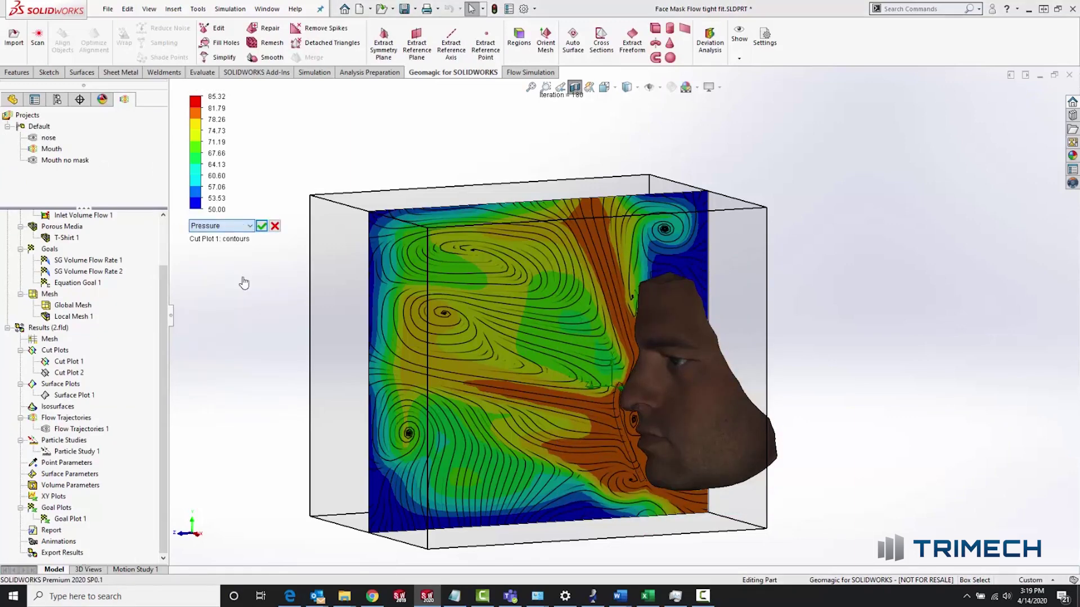
pyautogui.click(262, 226)
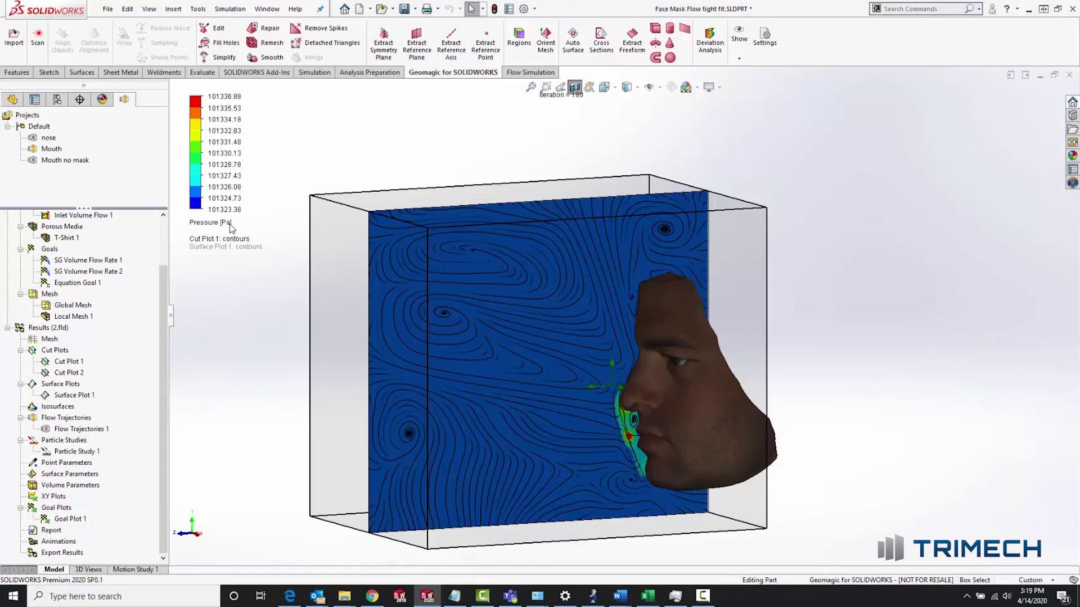
pyautogui.click(230, 223)
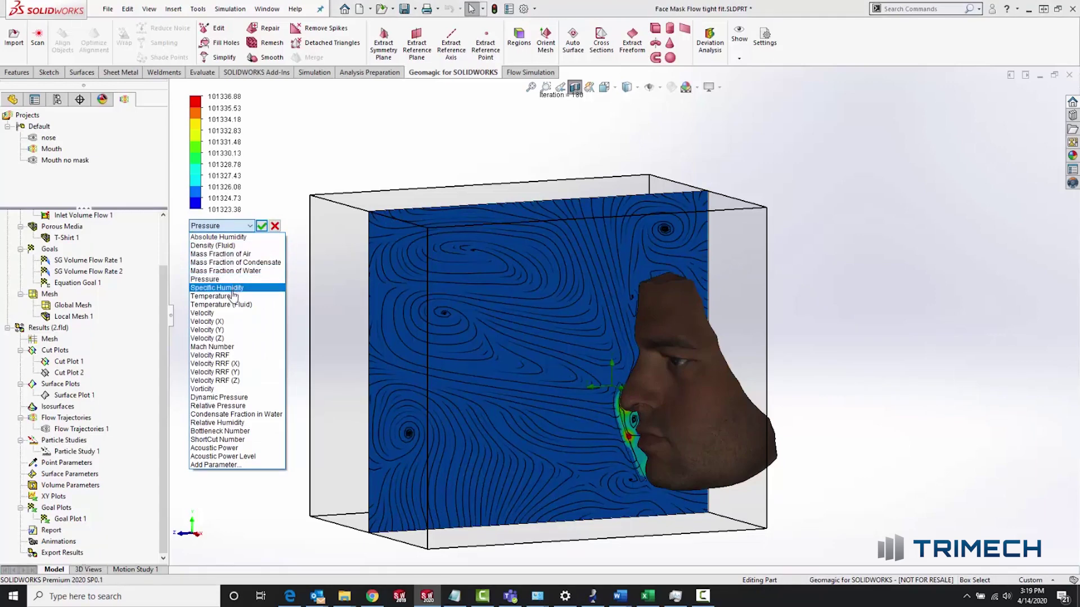
pyautogui.click(231, 297)
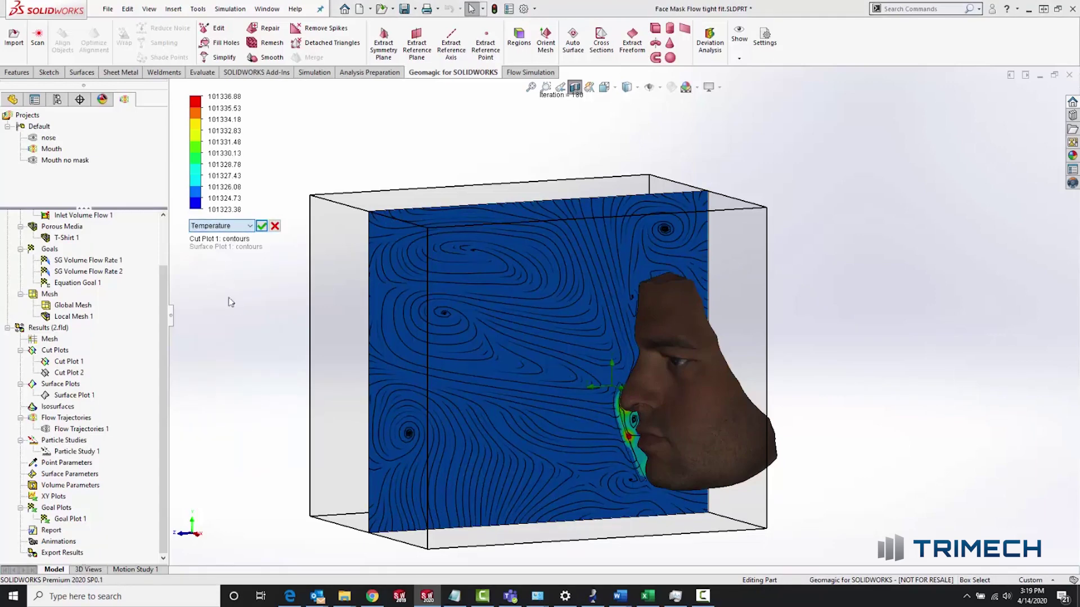
pyautogui.click(261, 226)
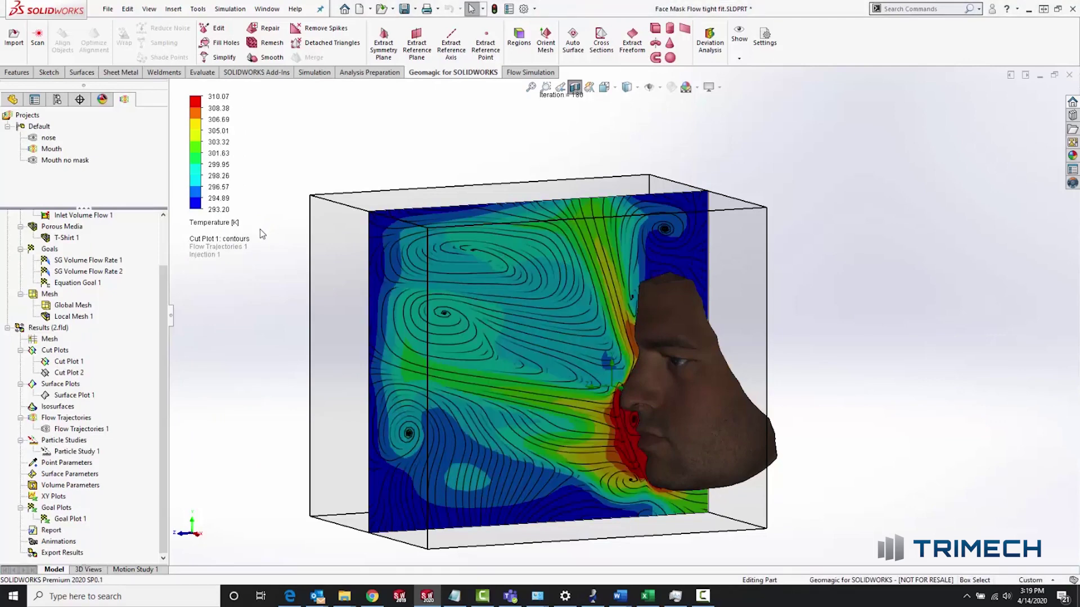